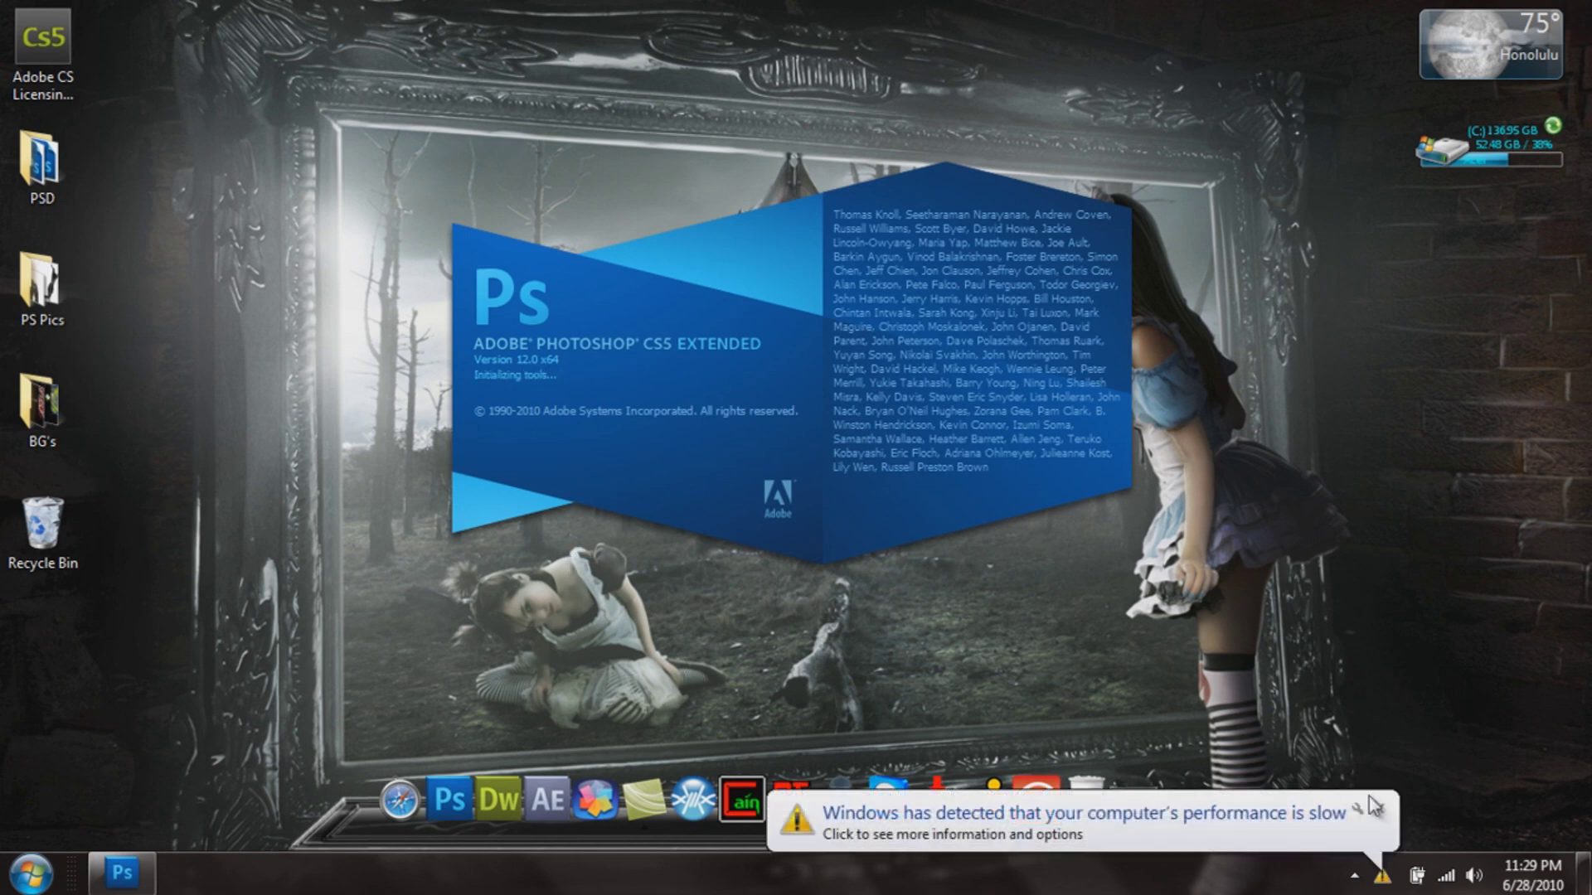
Dismiss the Windows slow-performance warning balloon while Photoshop CS5 launches.
click(1373, 806)
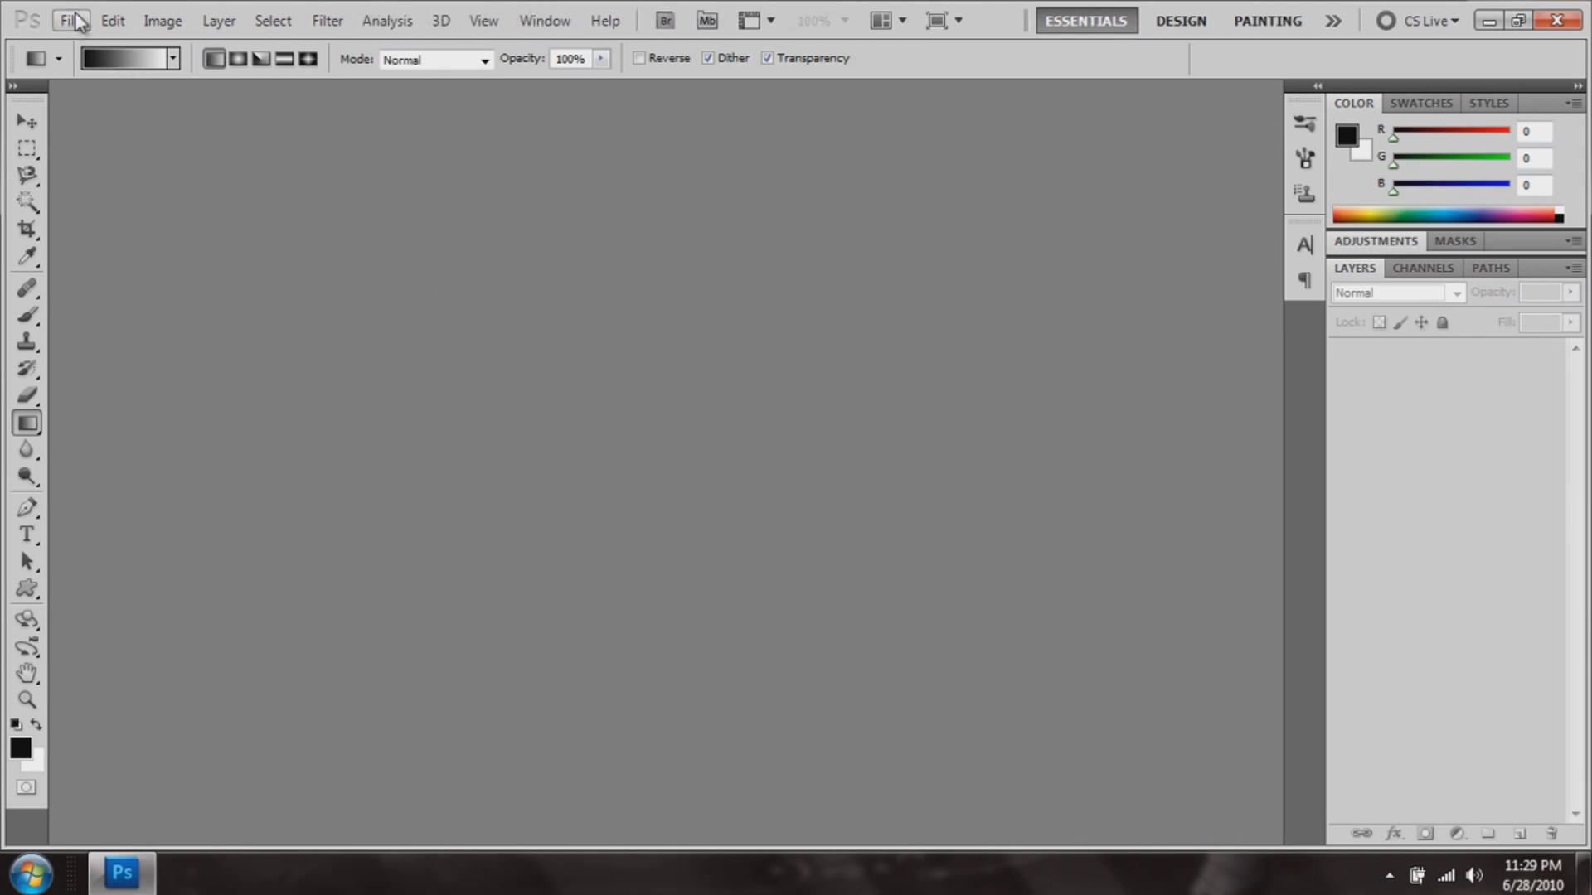
Open the Baird image from the PS Pics folder.
click(78, 22)
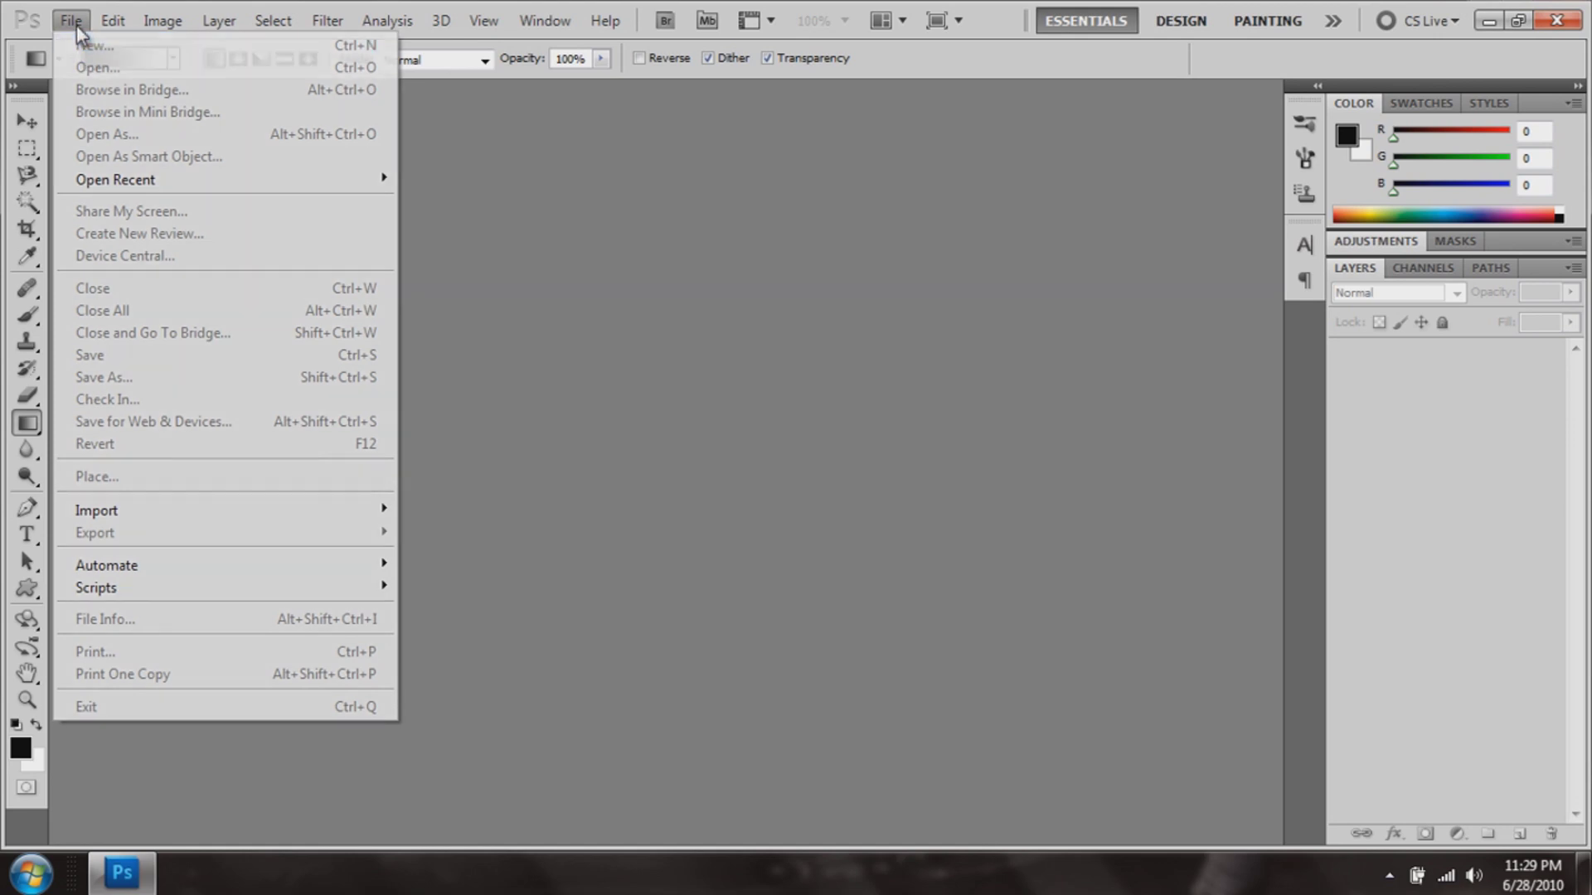
click(71, 21)
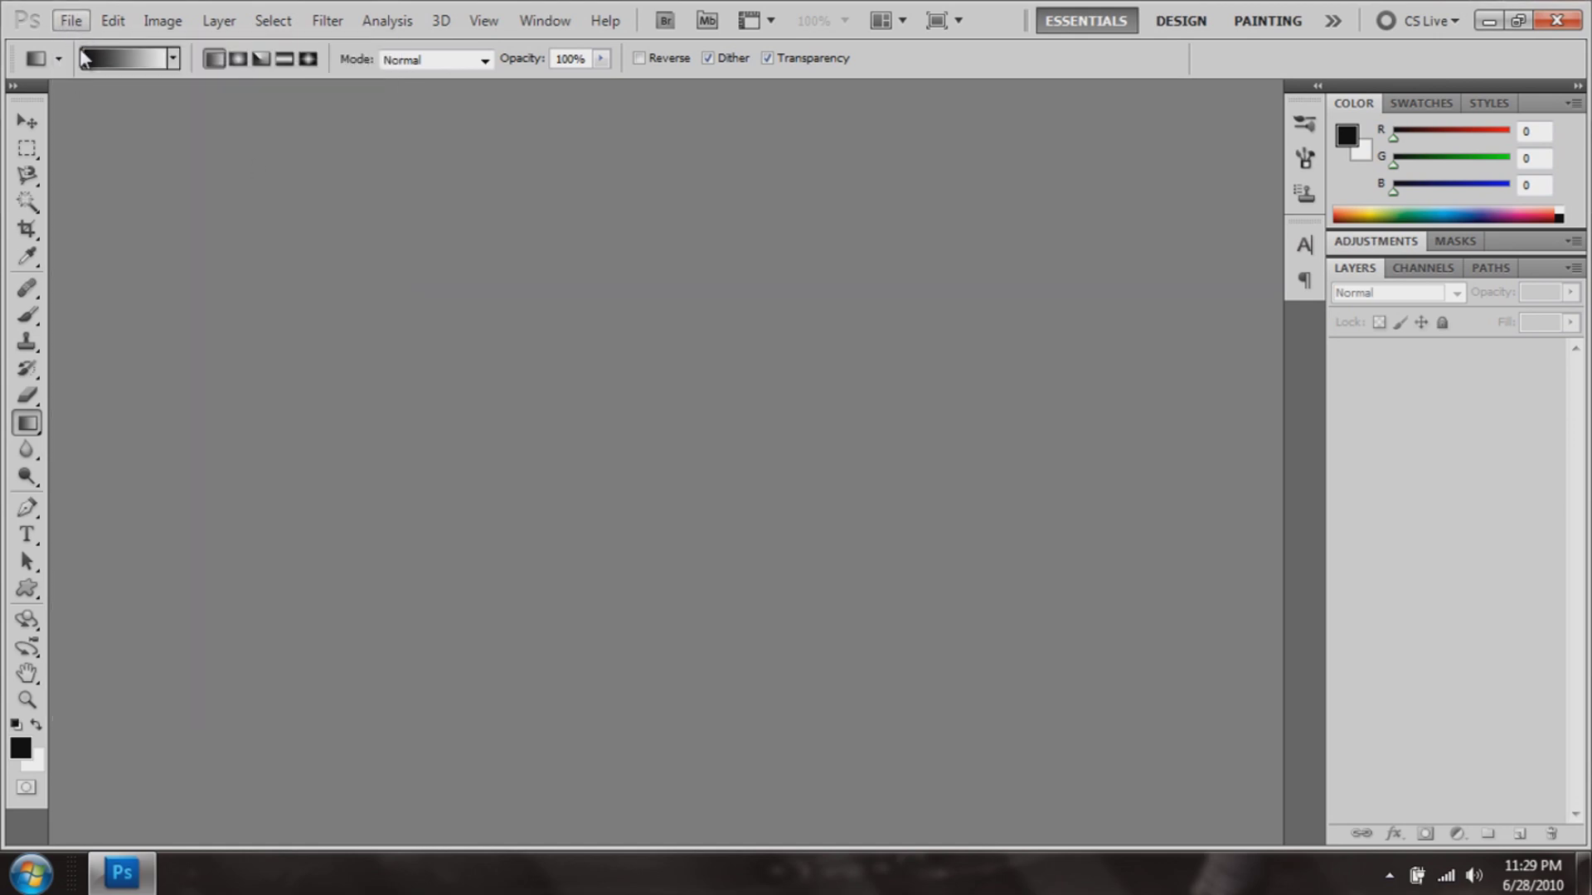
click(71, 20)
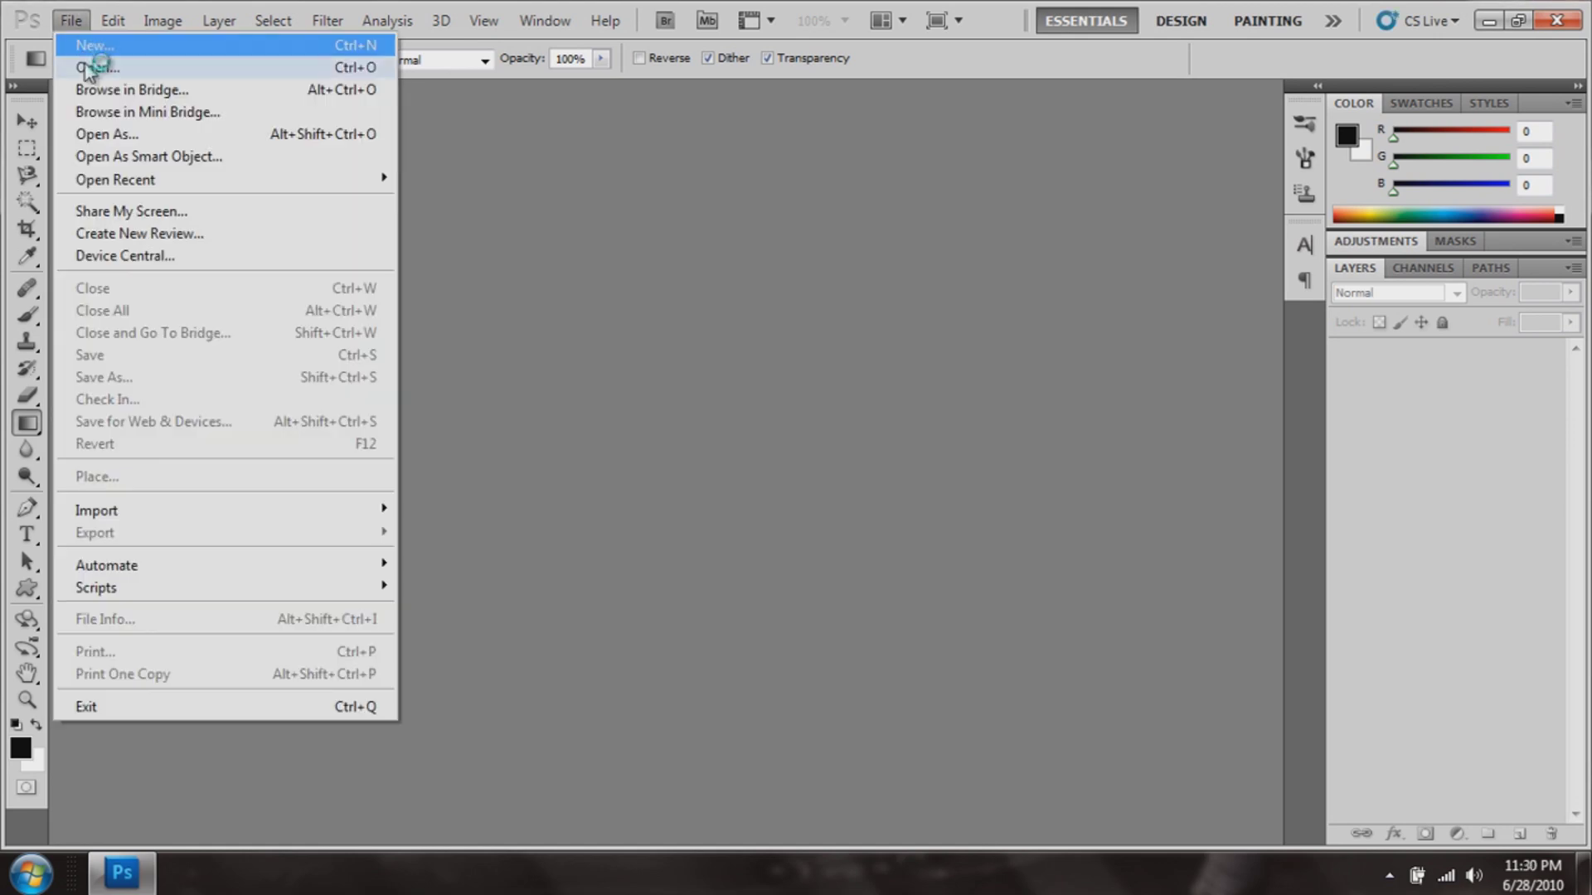
key(Return)
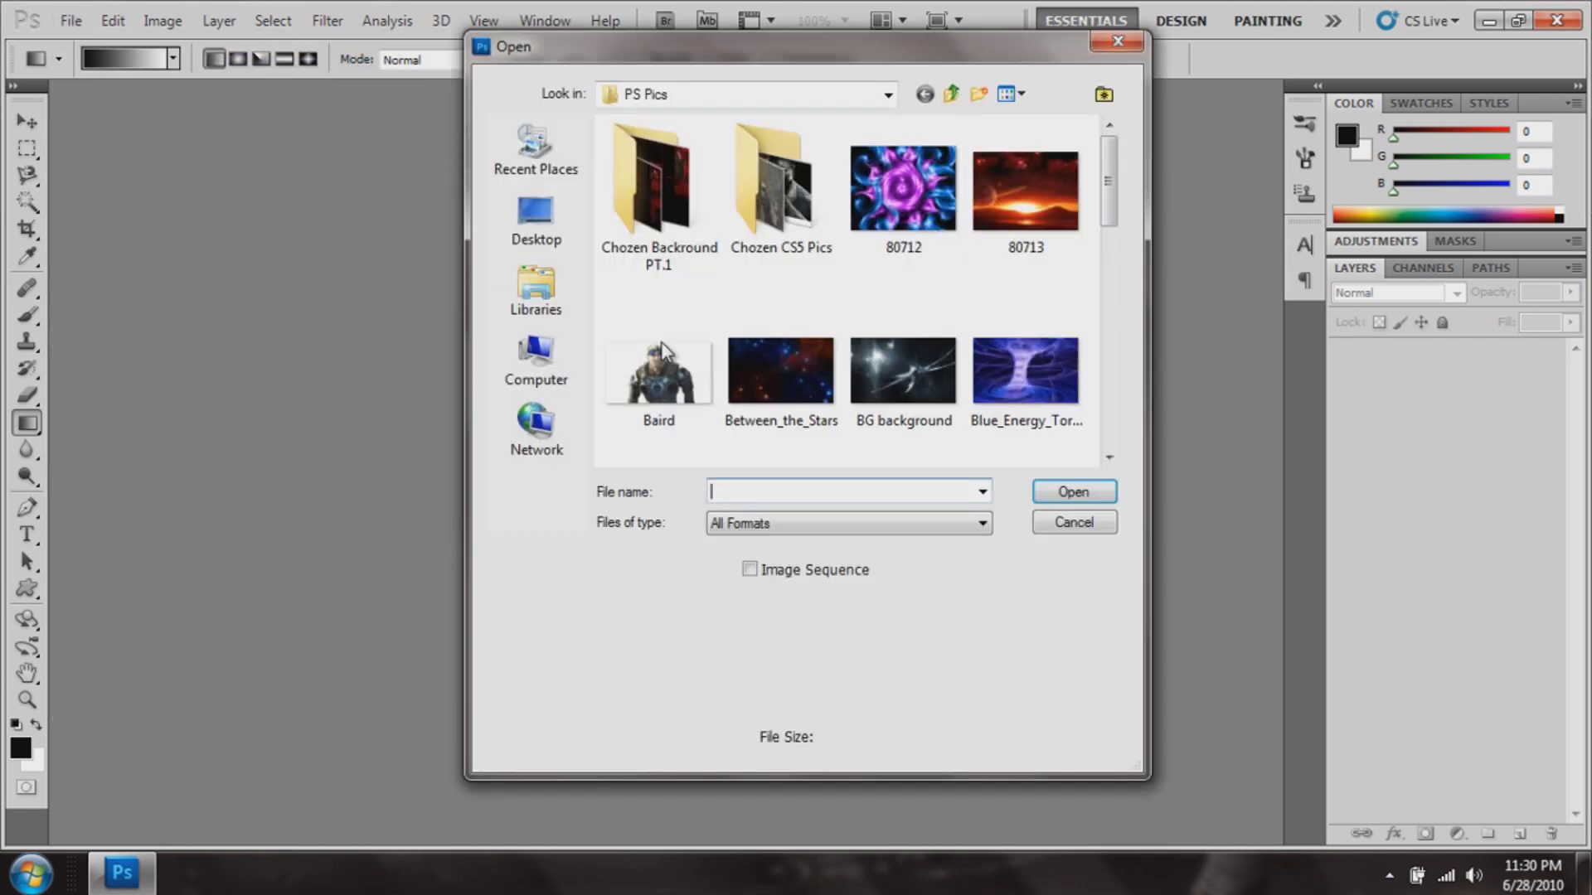
click(663, 355)
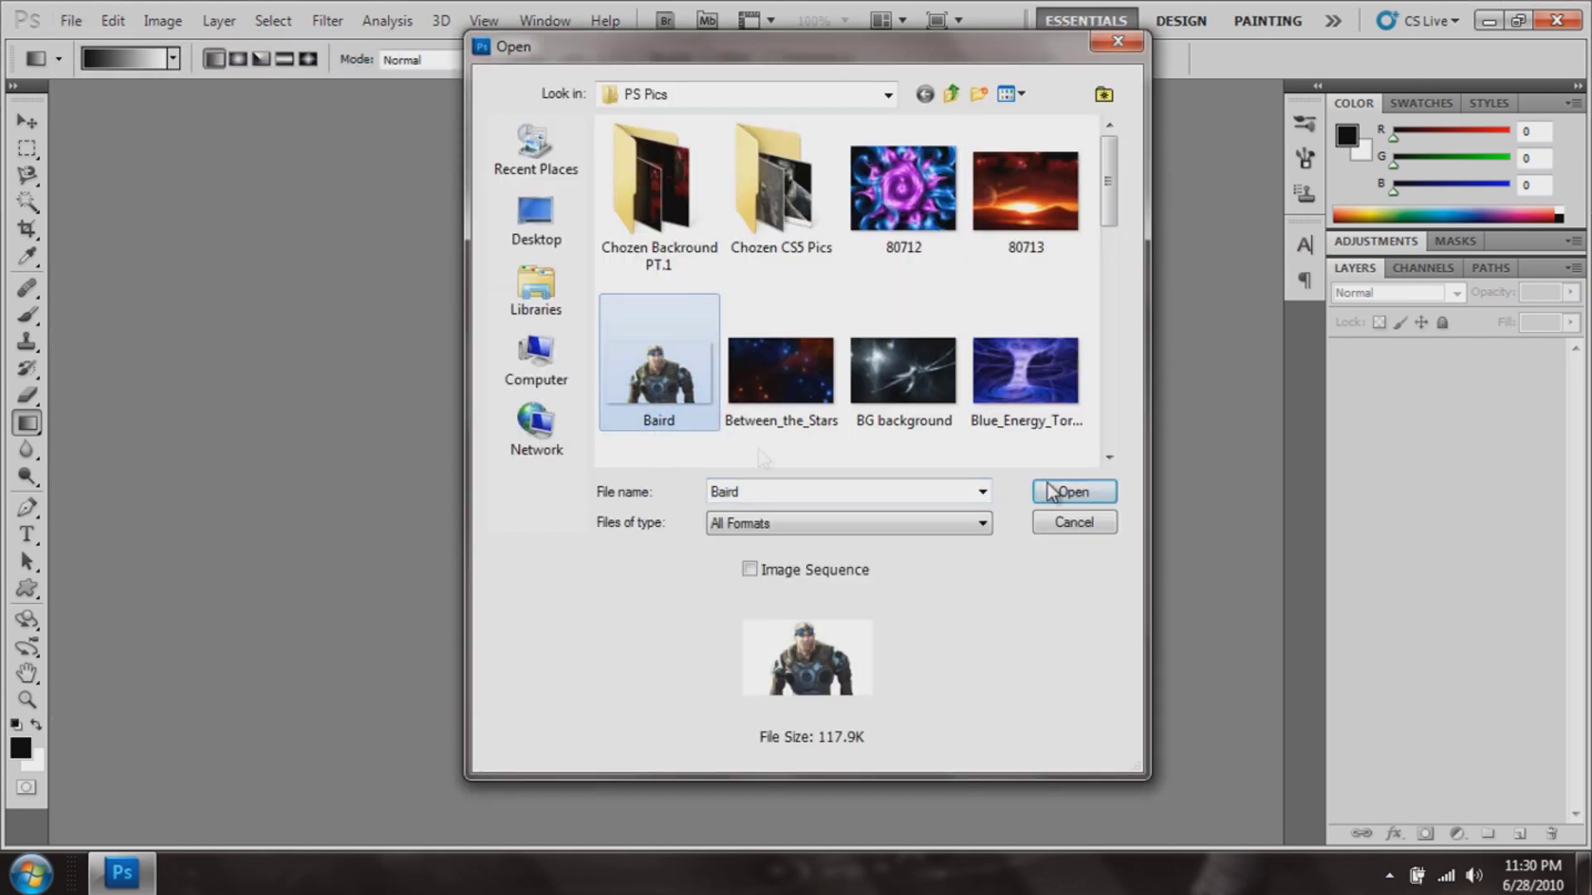
key(Return)
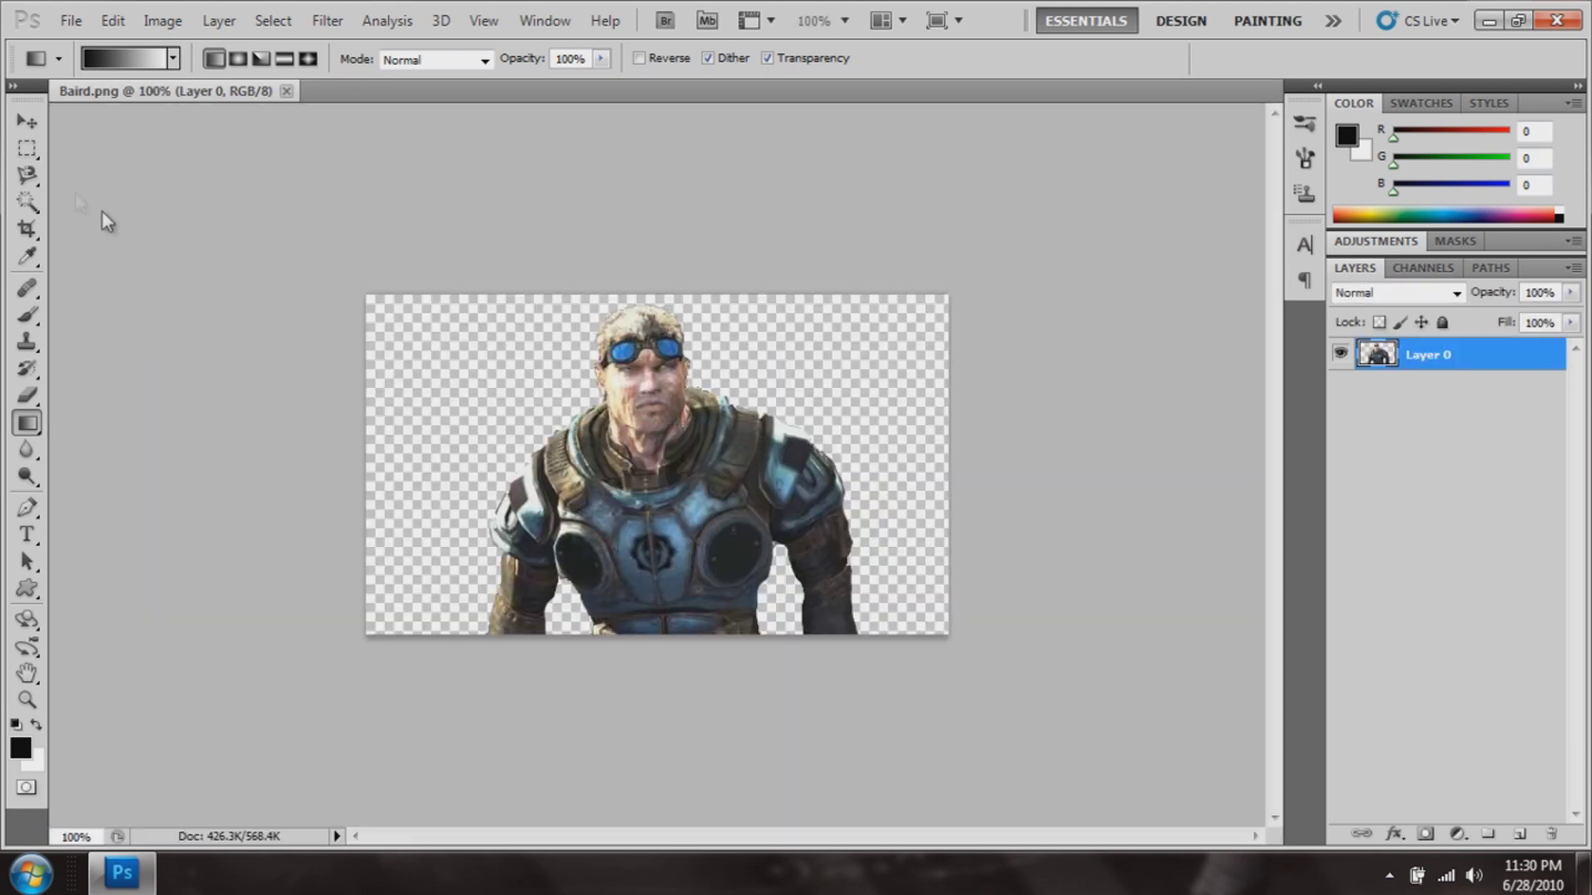
Nudge the character up and add a new empty layer beneath it.
click(26, 120)
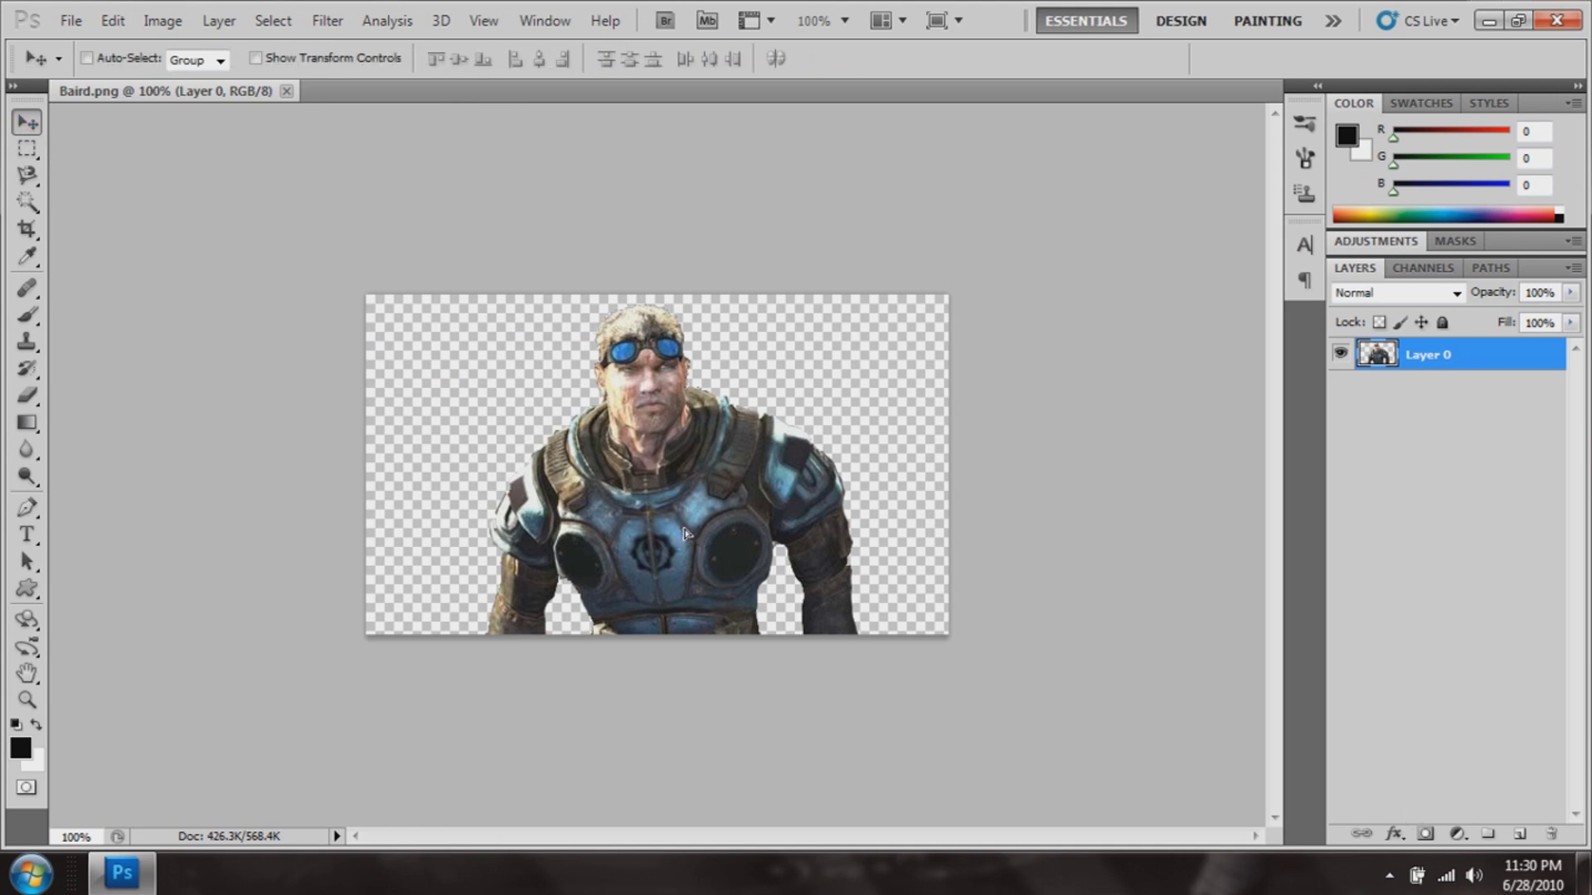
drag(692, 513, 695, 490)
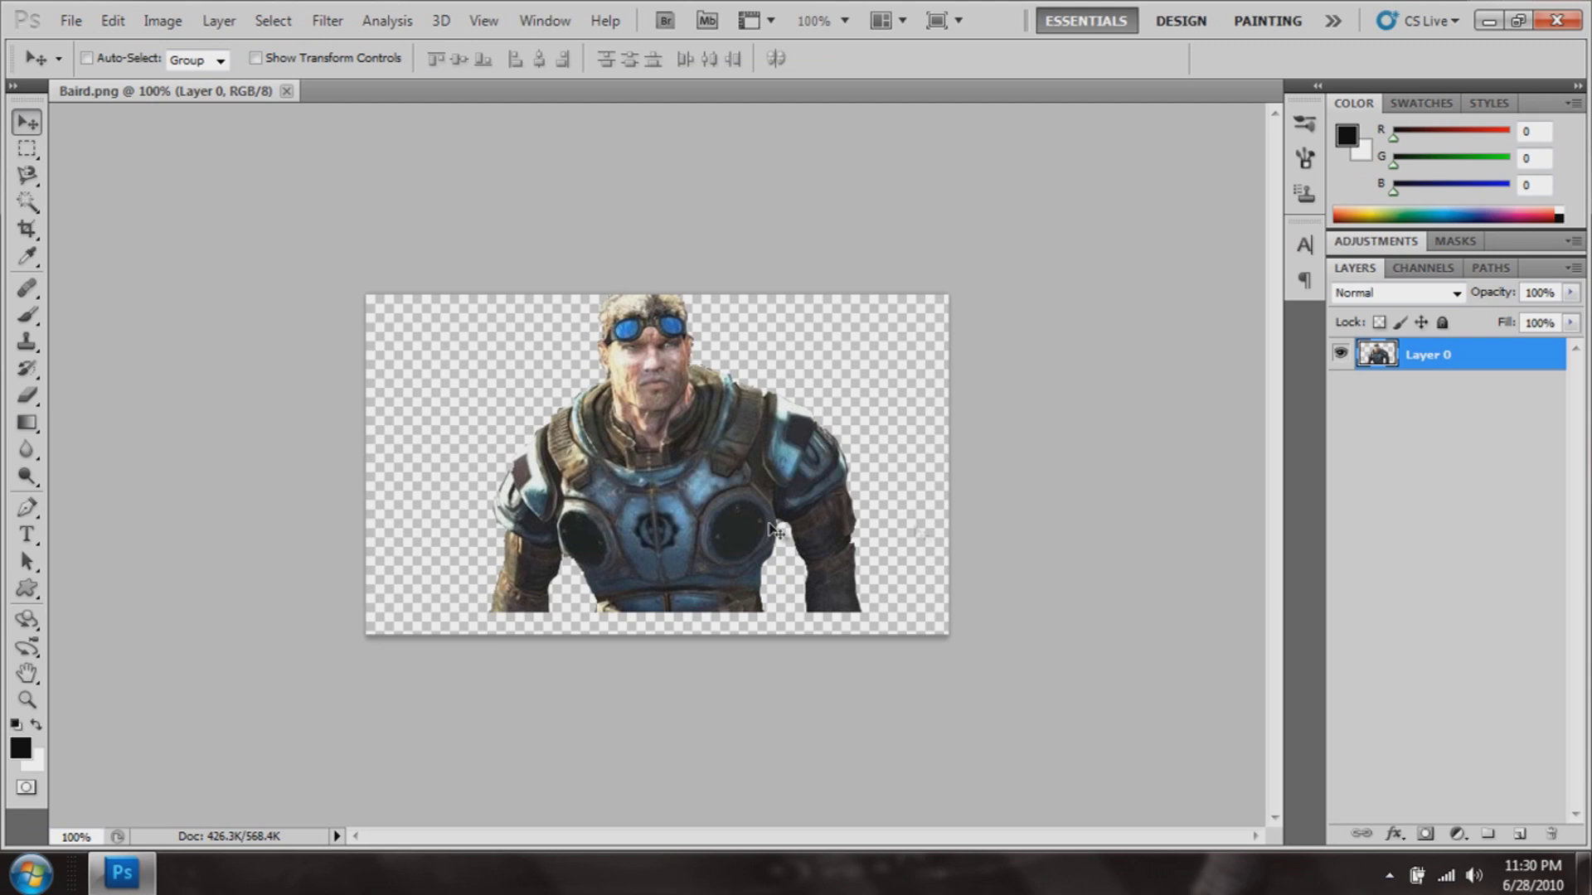
click(1519, 835)
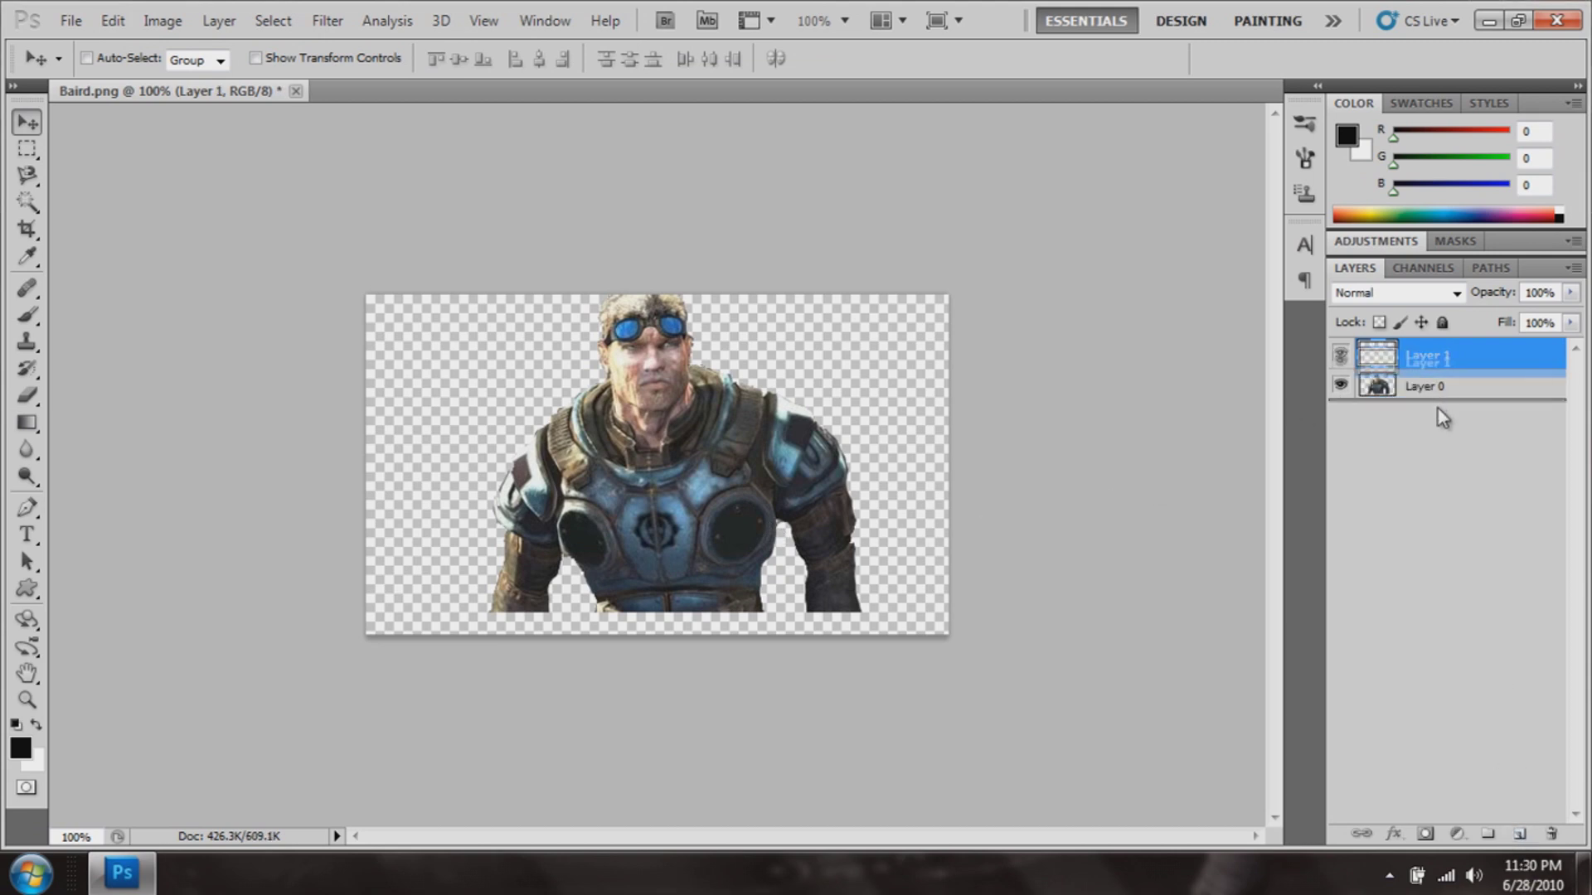
key(ctrl+bracketleft)
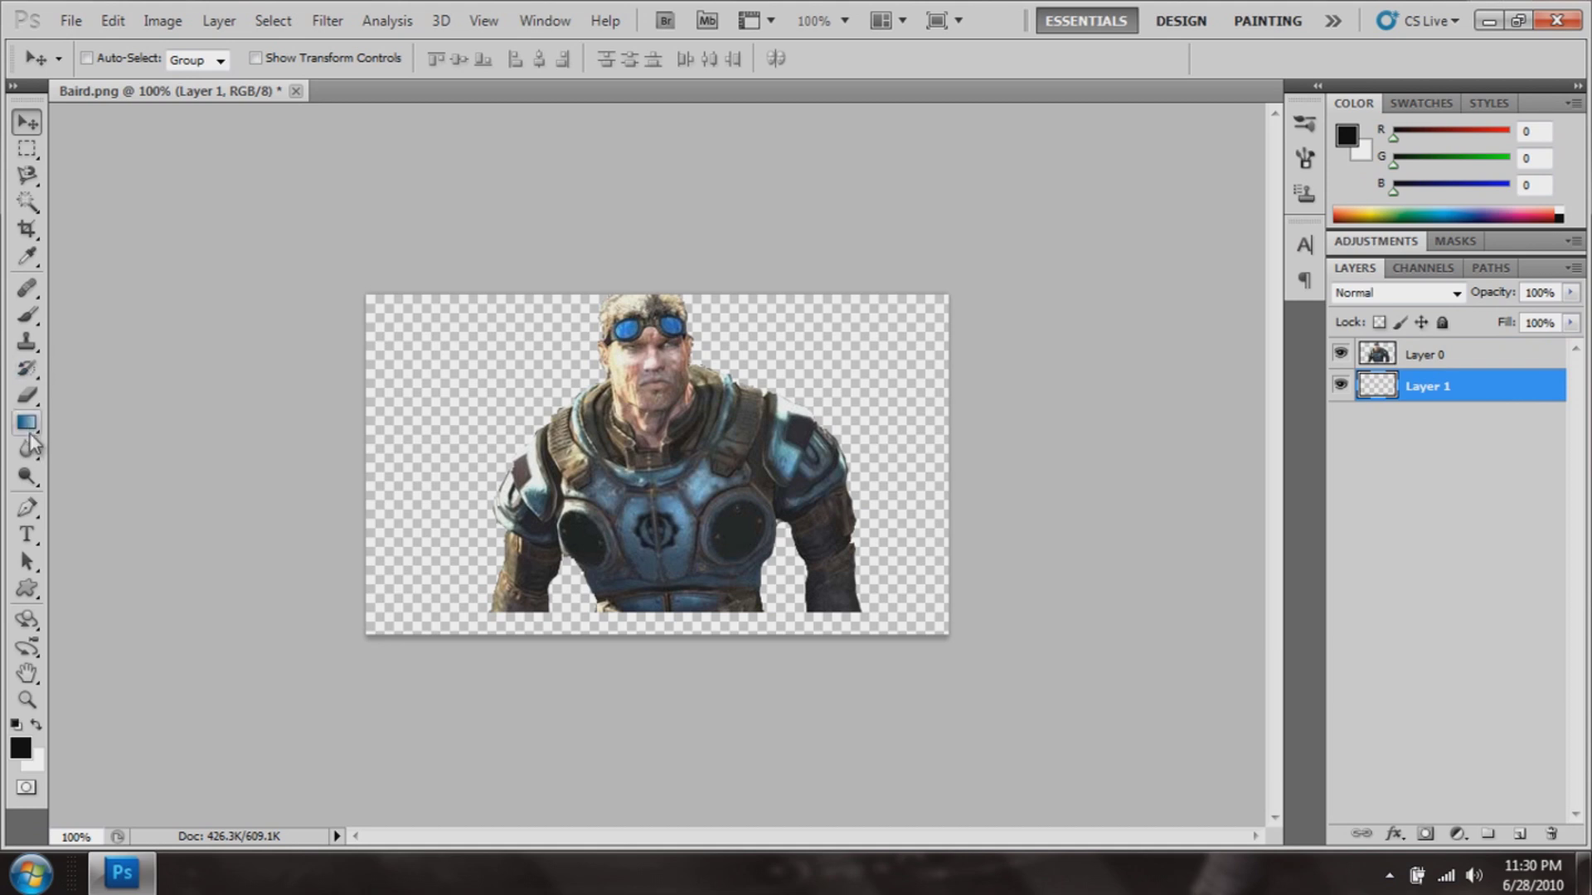
Fill the new bottom layer with black, shift it down slightly, and reselect the character layer.
drag(28, 423, 82, 430)
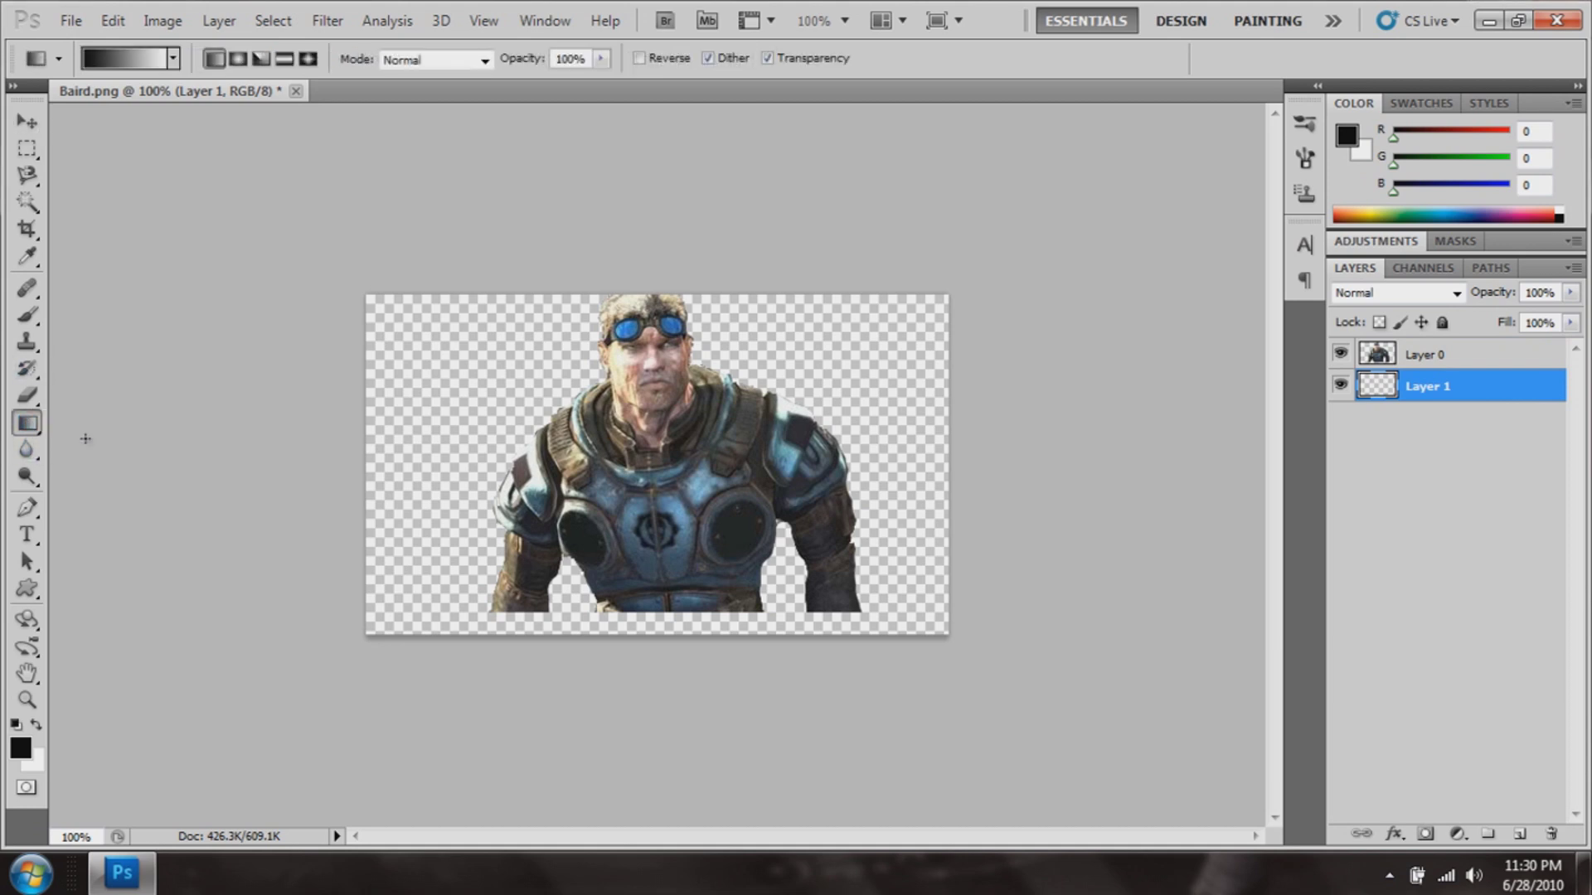
click(25, 430)
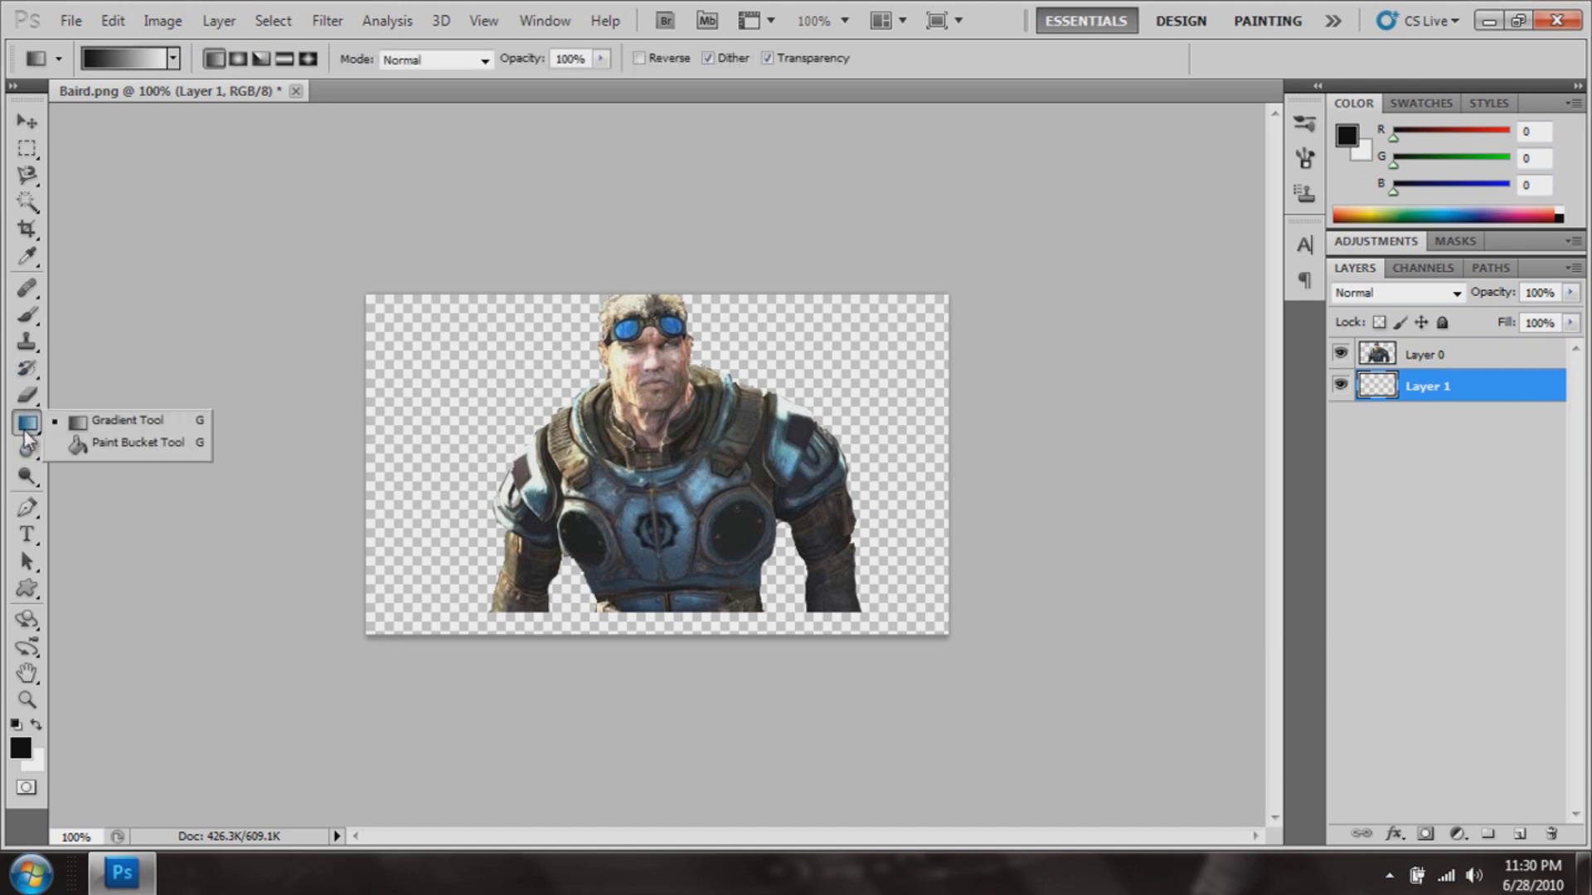
click(92, 442)
click(884, 398)
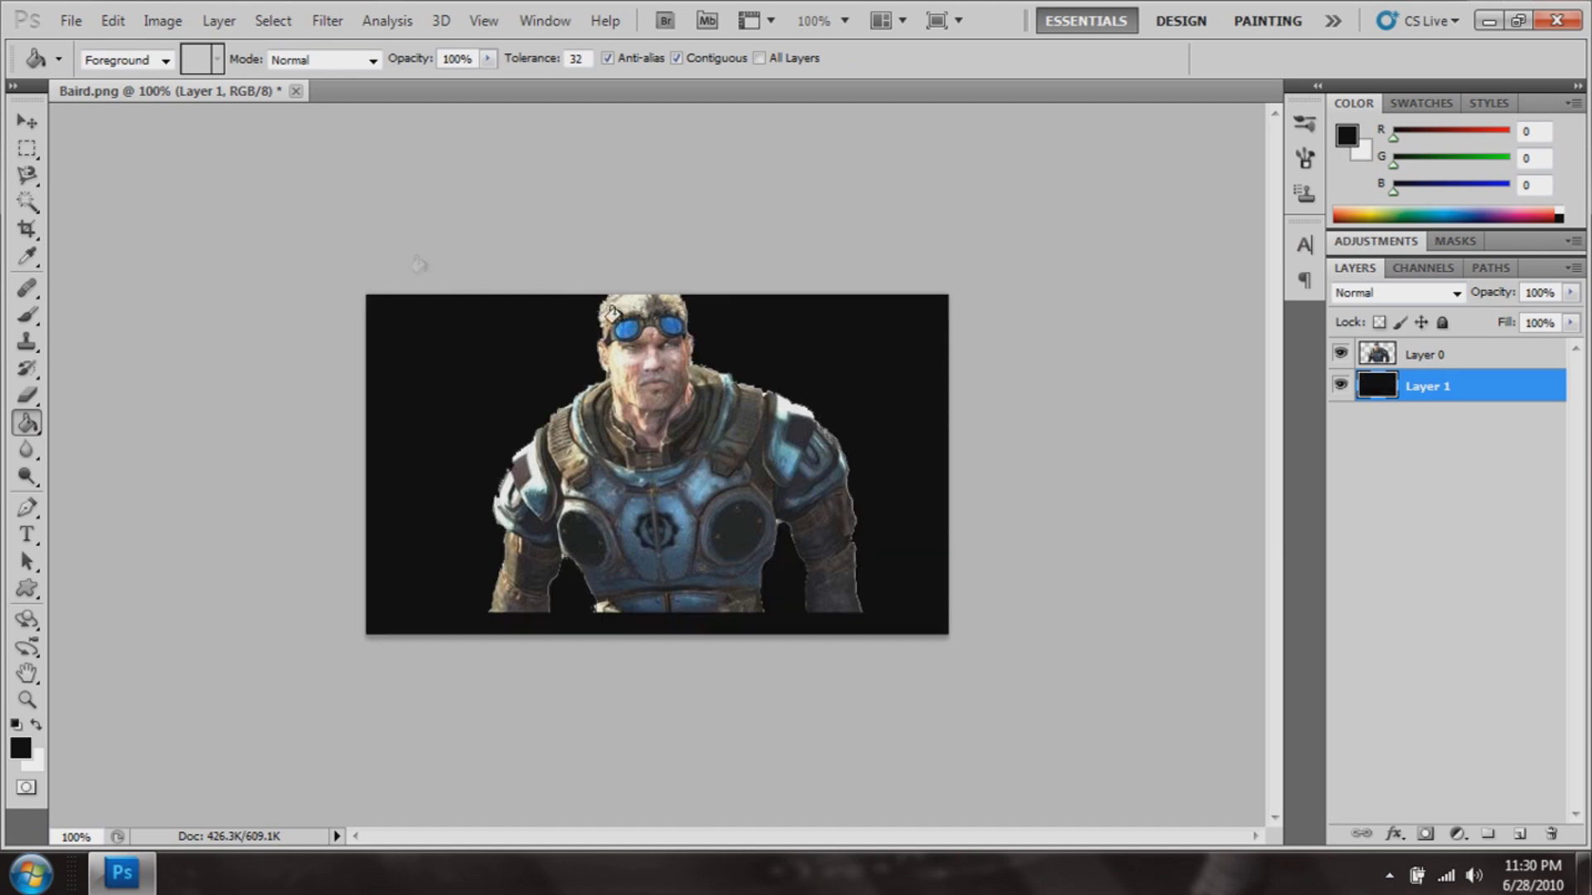
click(33, 125)
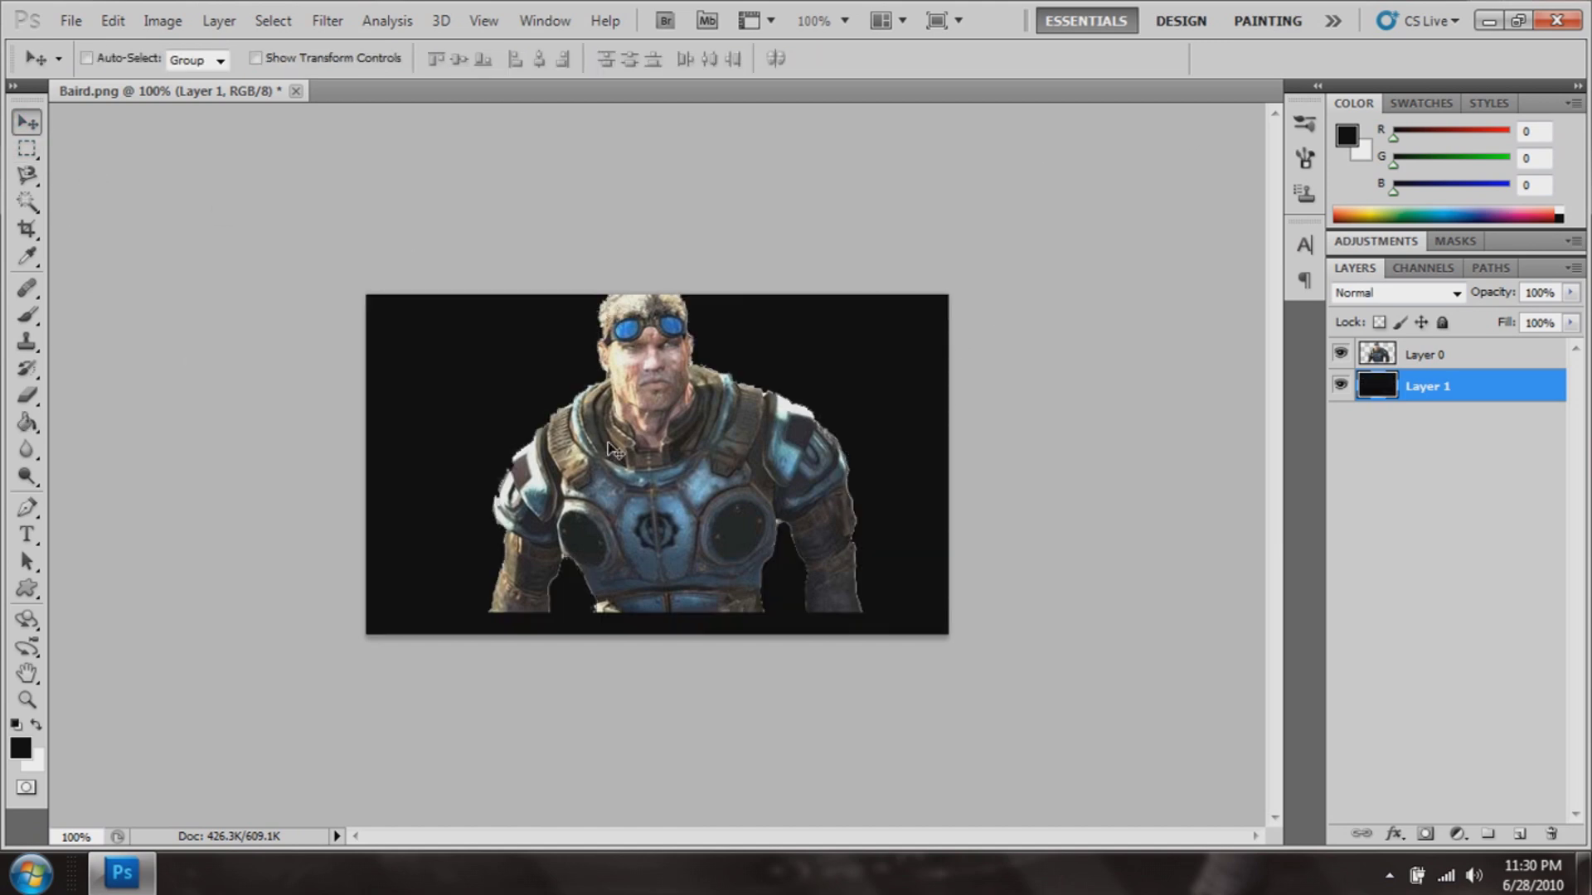
mouse_move(618, 450)
mouse_down()
mouse_move(615, 465)
mouse_move(619, 450)
mouse_move(678, 502)
mouse_up()
ctrl+click(581, 483)
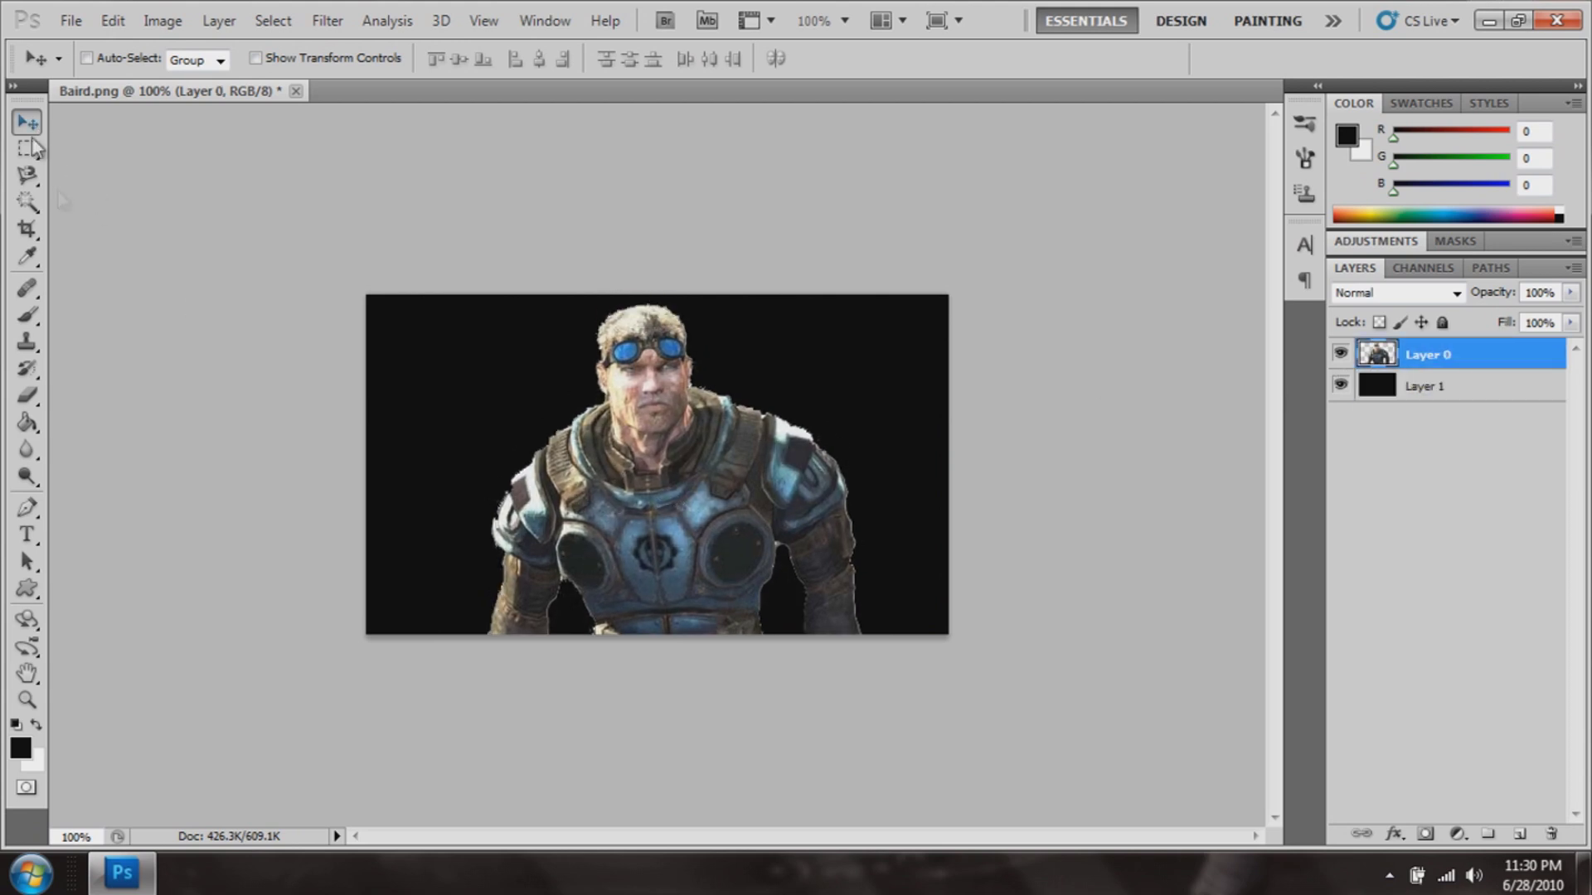
Choose the Gradient tool with a black-to-white gradient, keeping the character layer active.
click(28, 423)
click(83, 424)
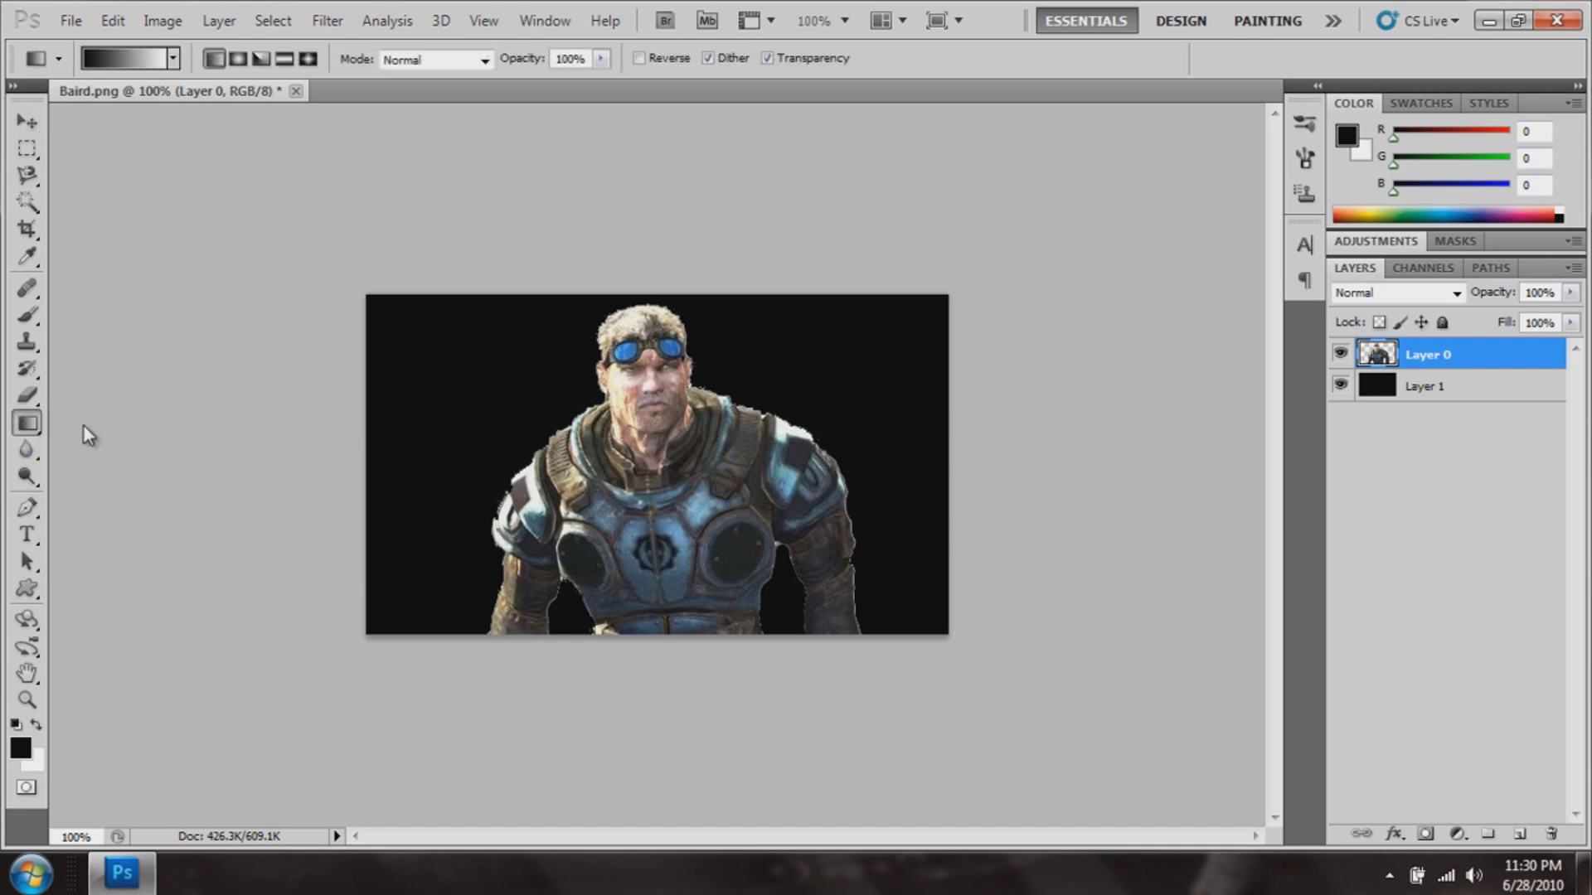
click(135, 62)
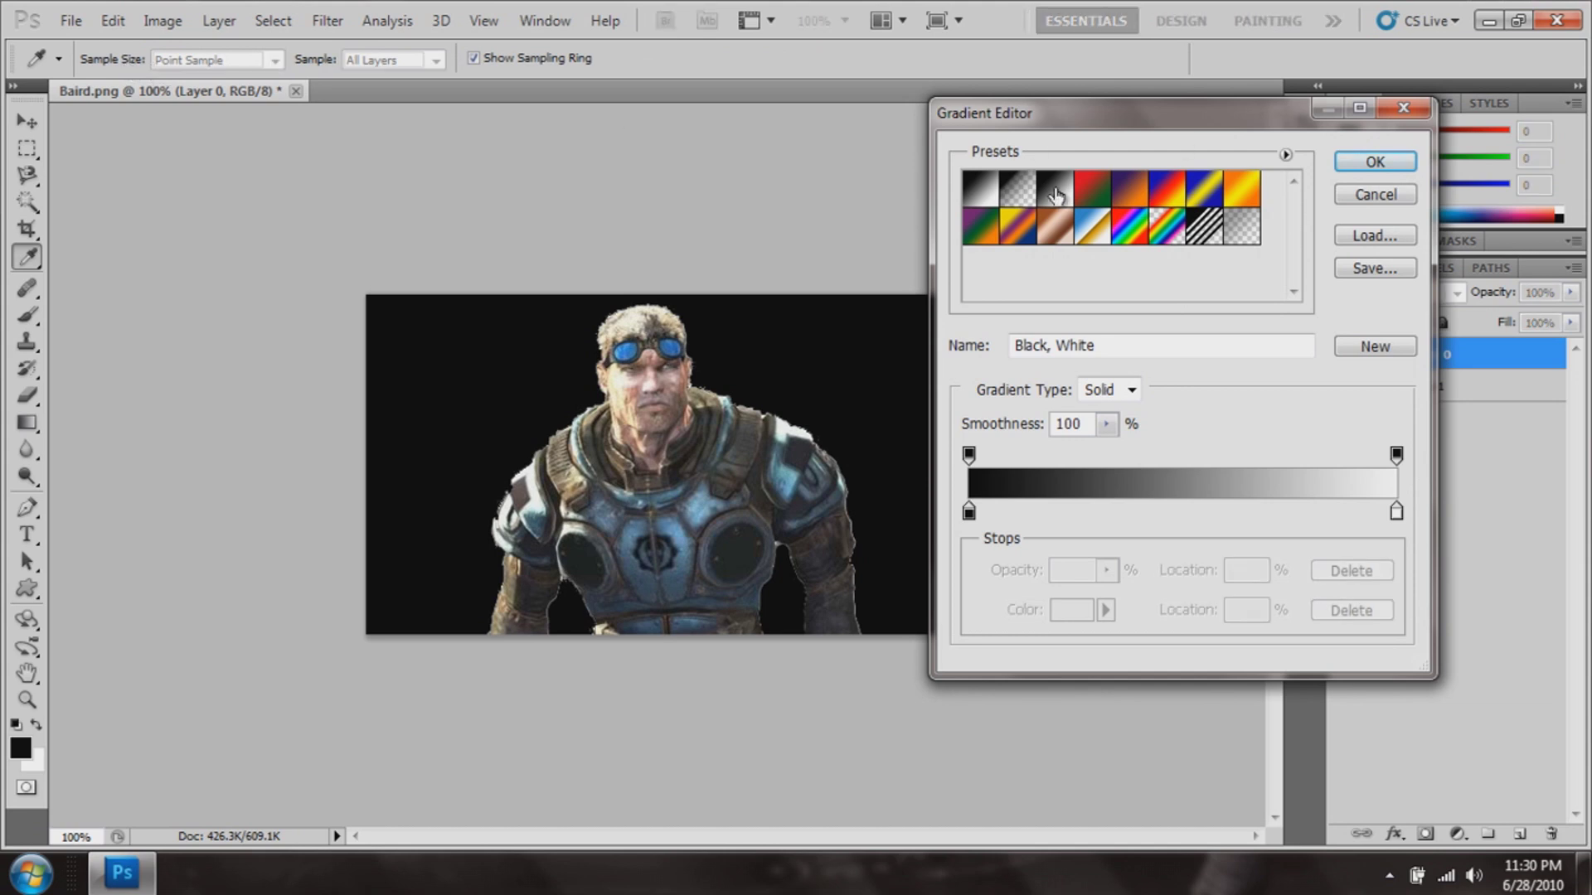
click(1349, 168)
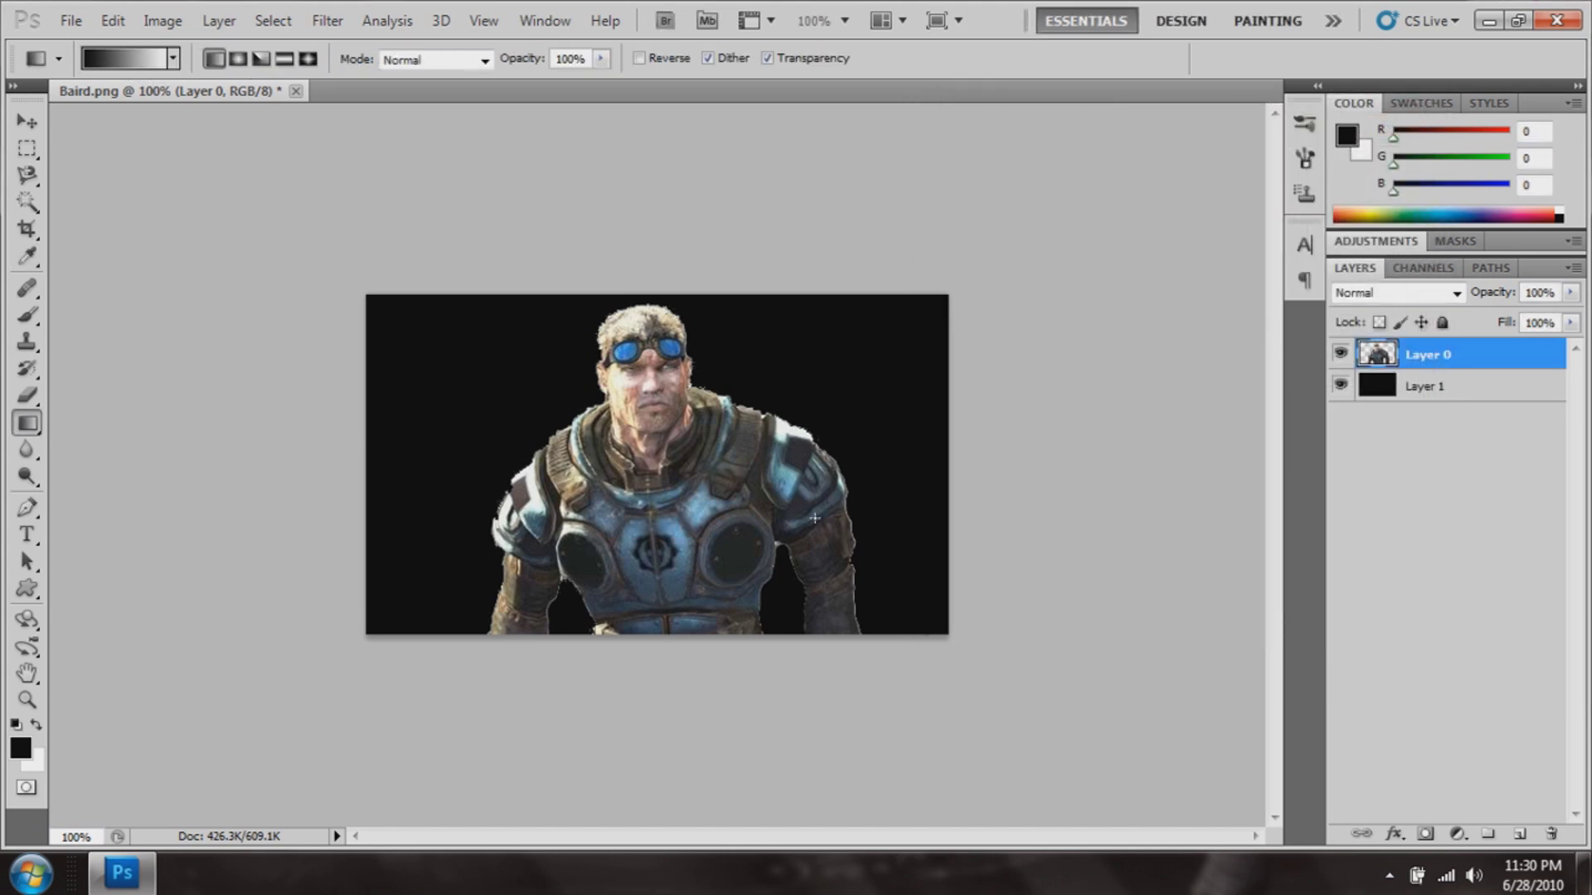
key(alt+bracketleft)
key(alt+bracketright)
Preview a Gradient Overlay in Color blend mode on the figure, then cancel it.
key(h)
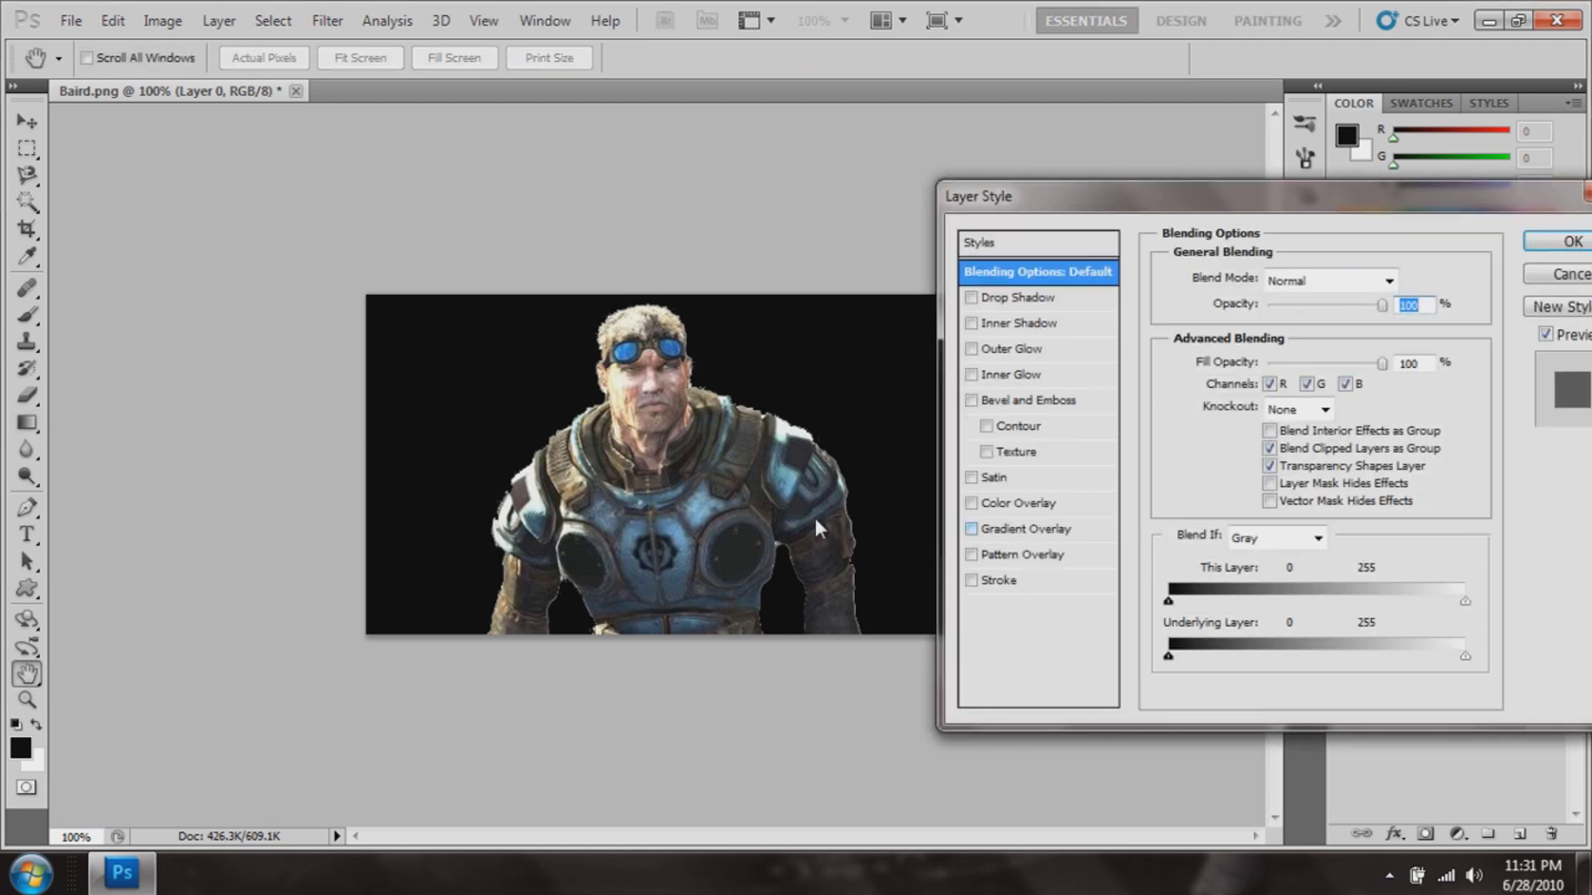
key(space)
key(ctrl+8)
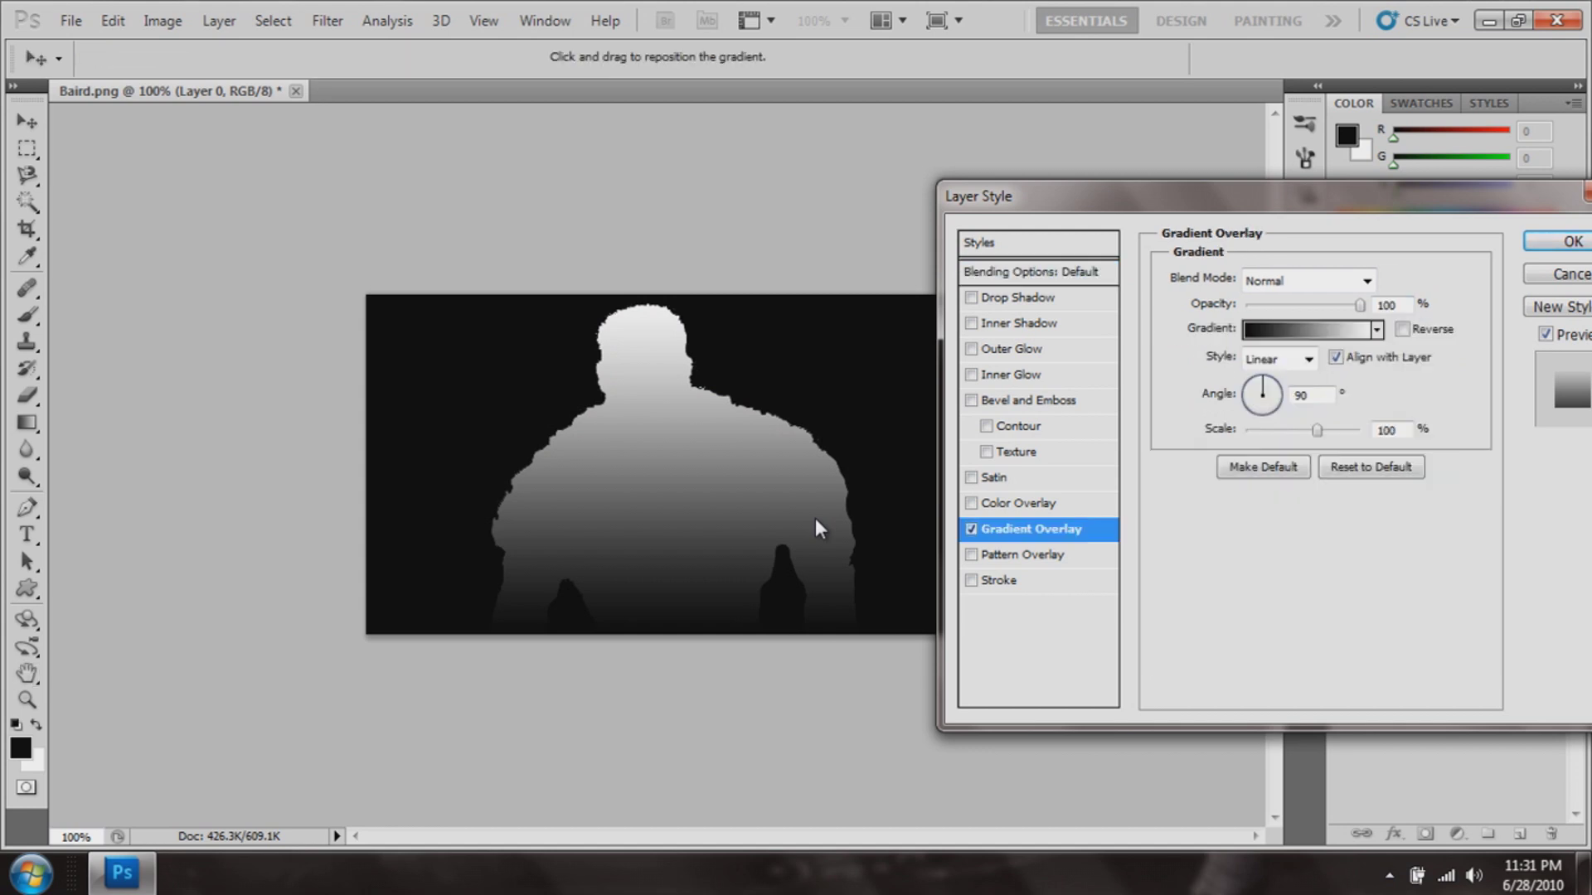
key(alt+Down)
key(Down)
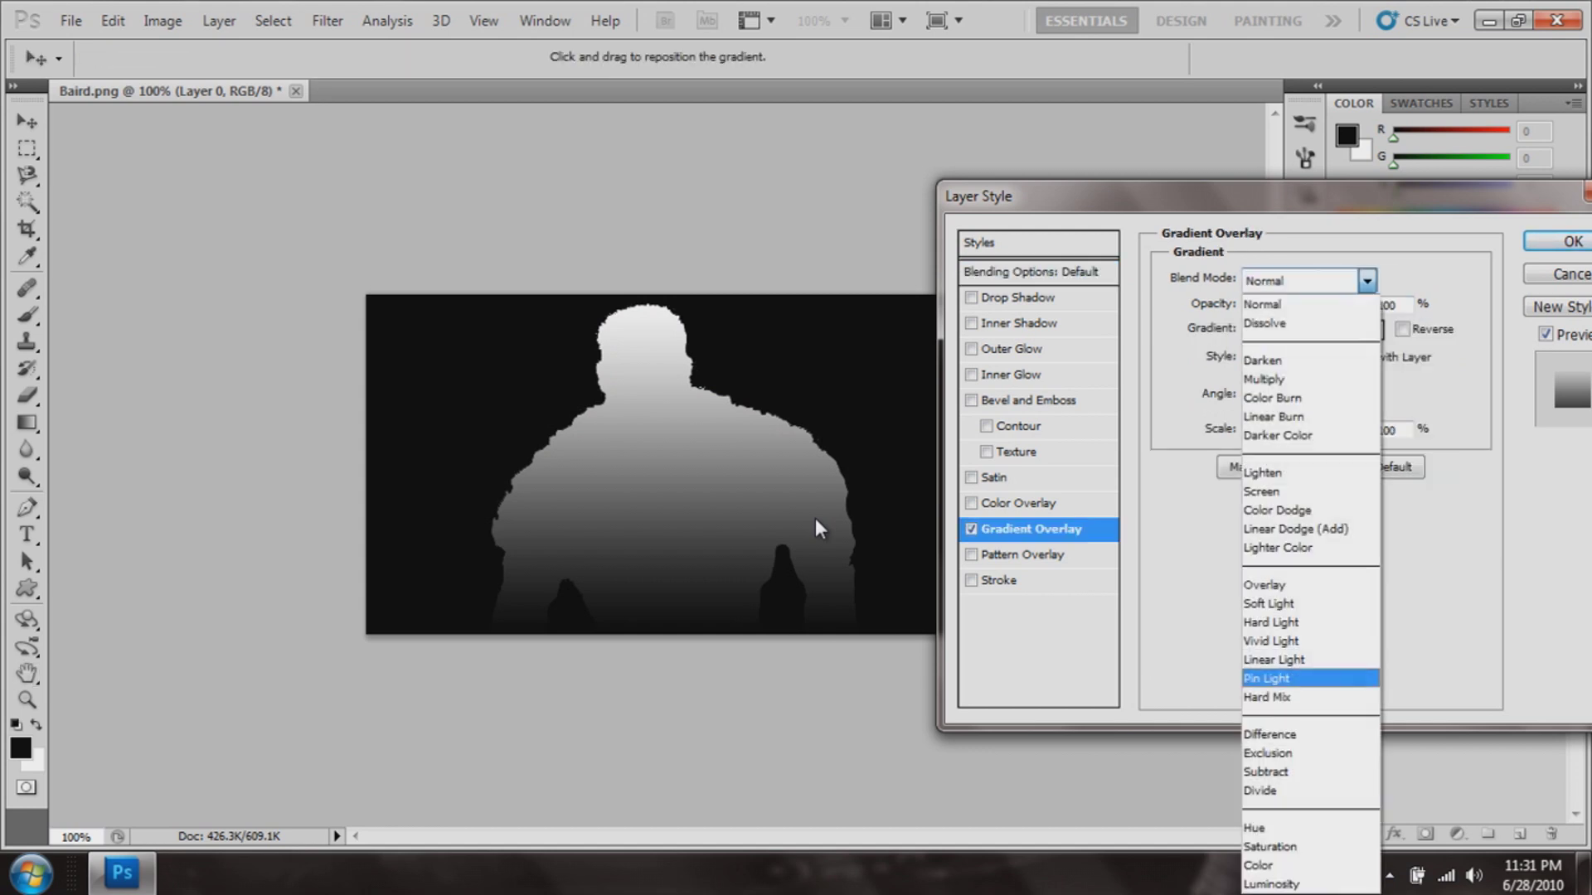
key(Down)
key(Down)
key(Down)
key(Return)
key(alt+Down)
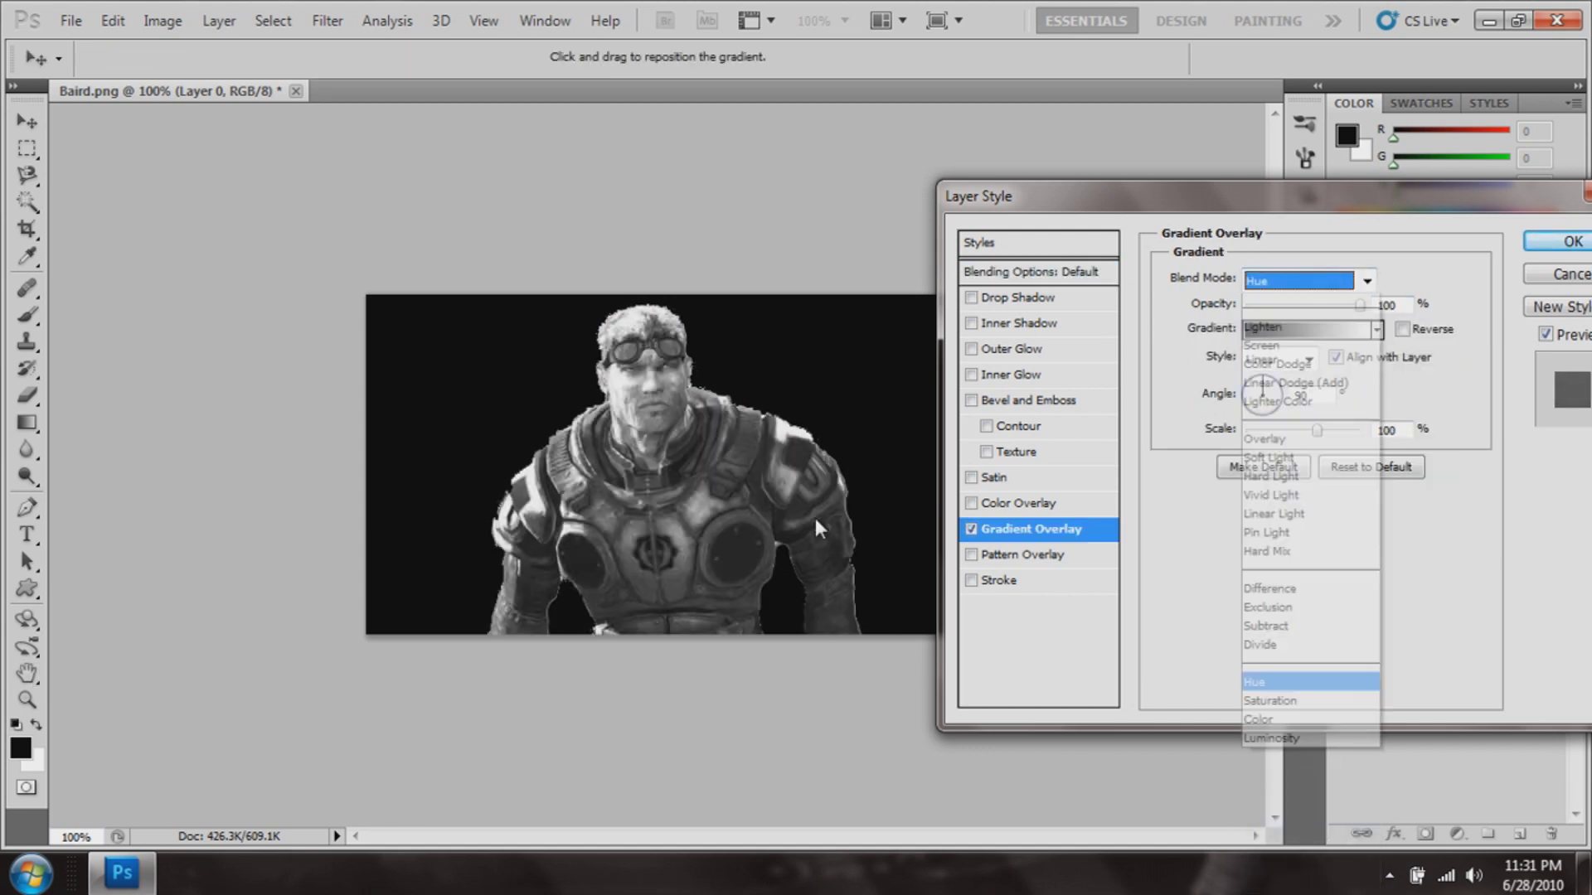
key(Down)
key(Down)
key(Return)
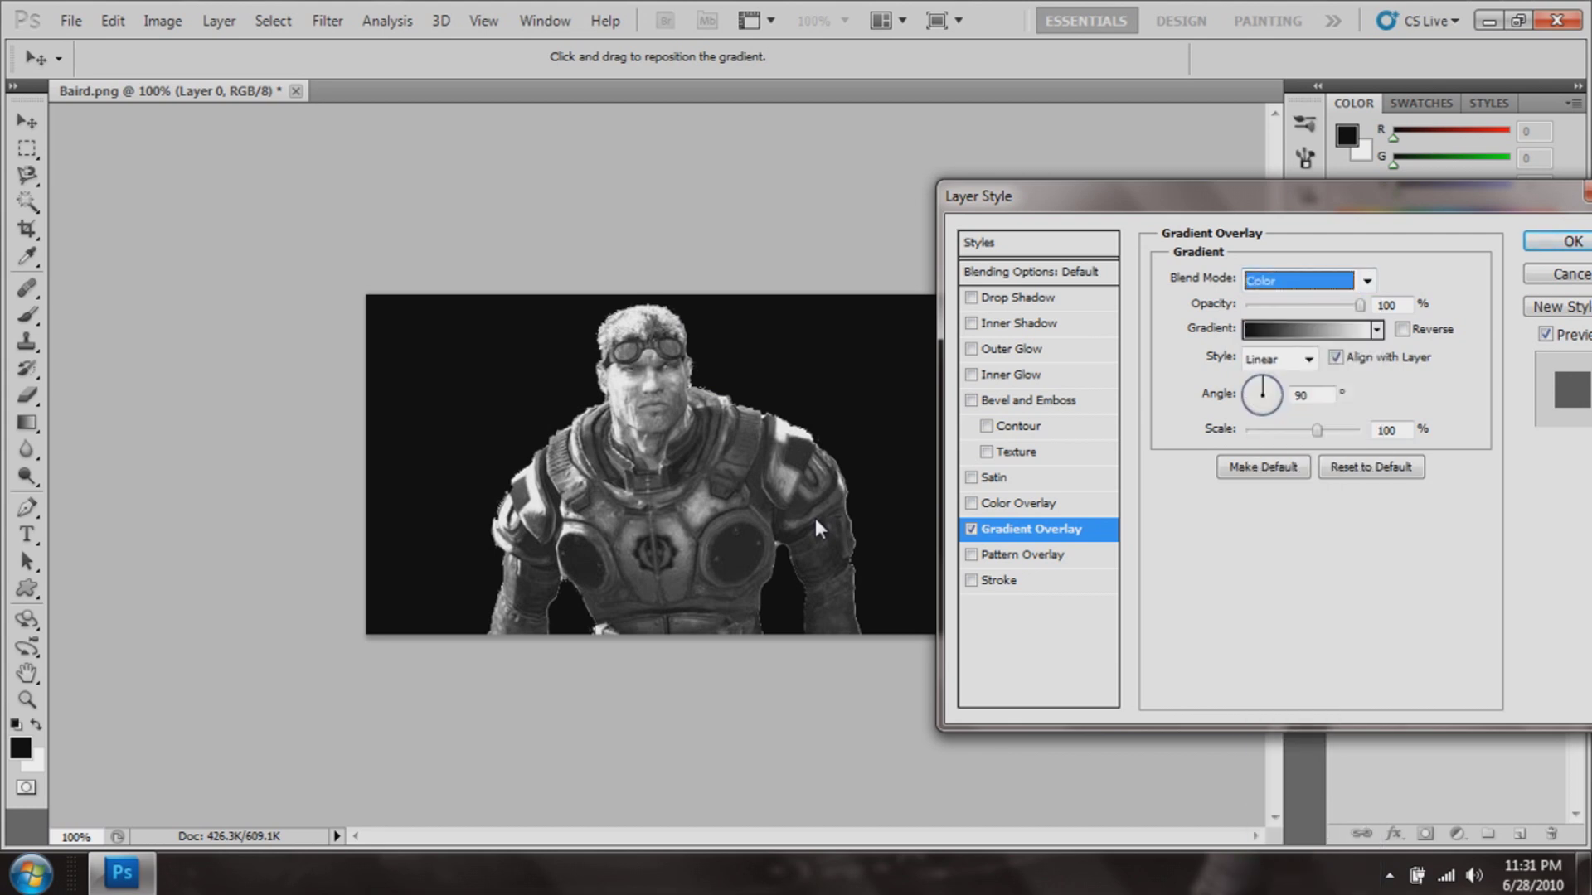
key(alt+Down)
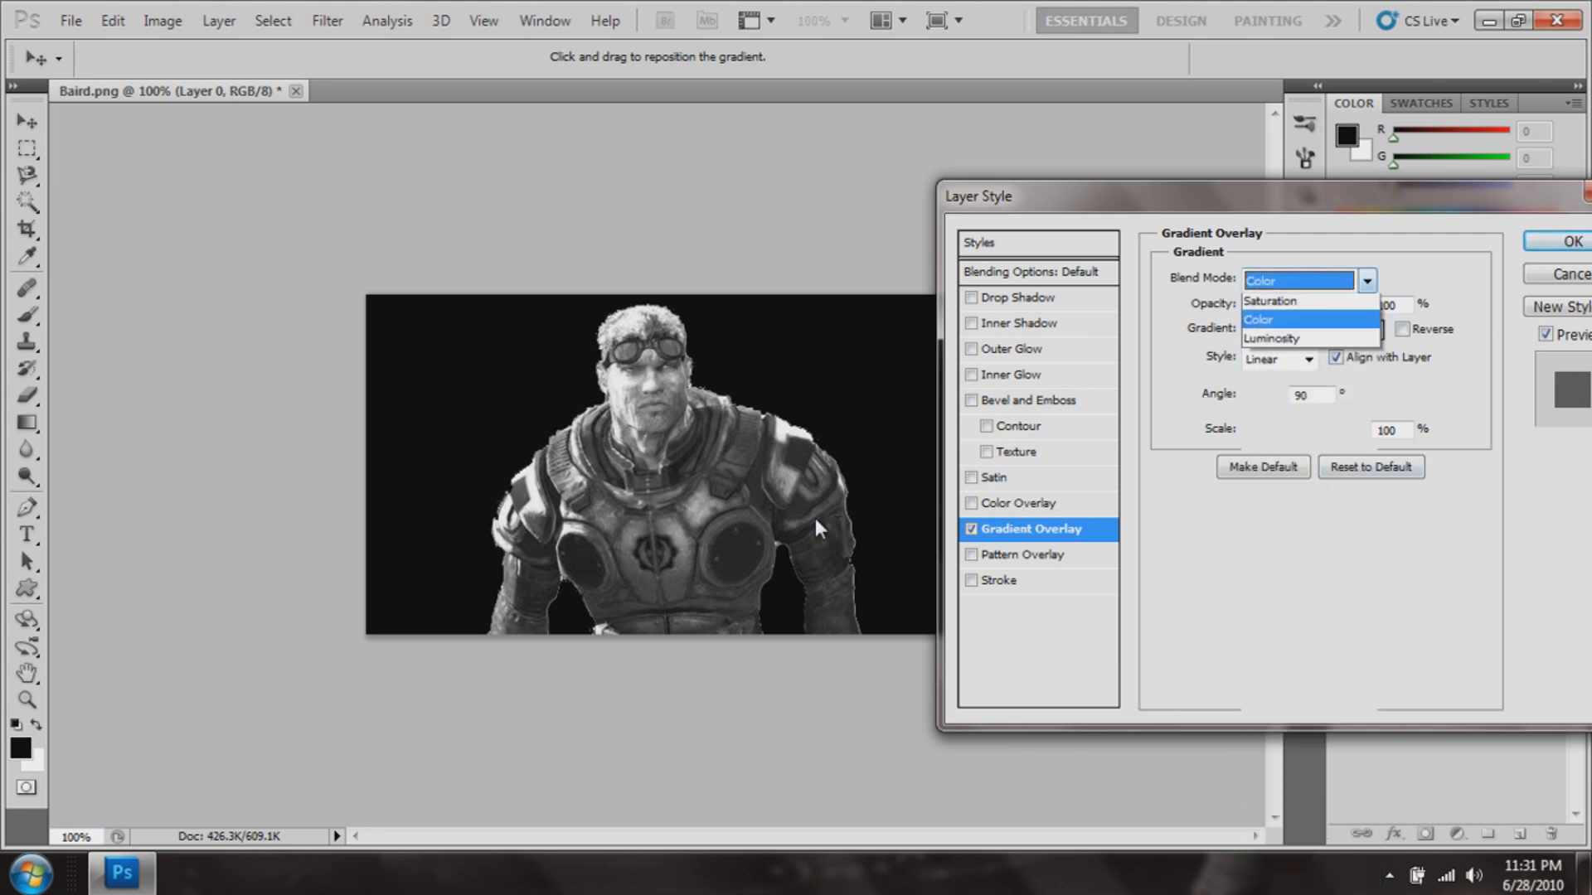
key(Return)
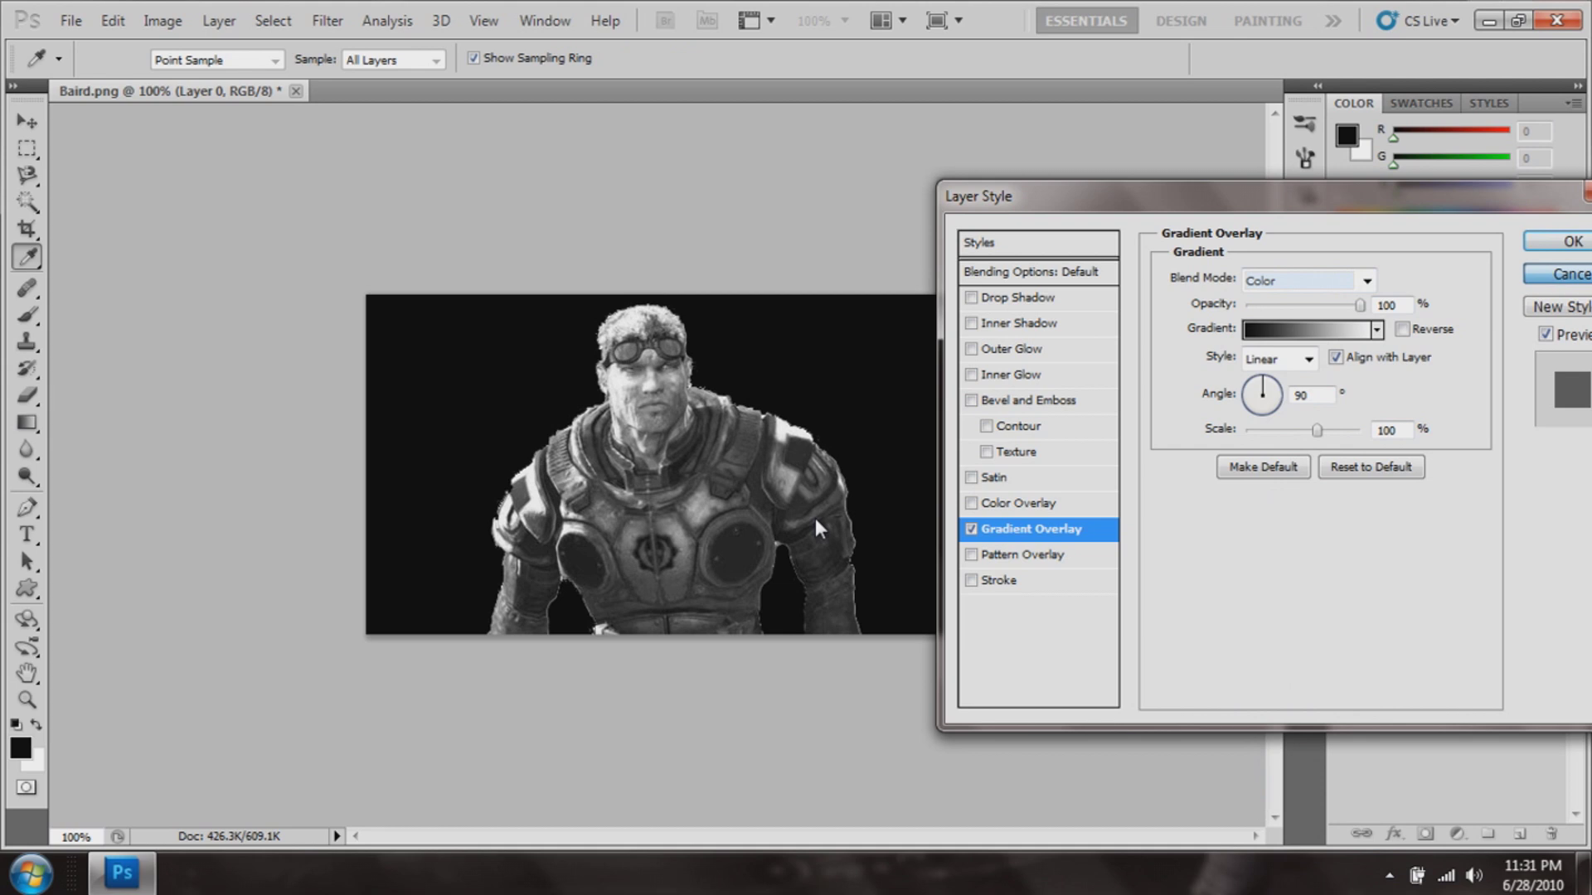
key(Return)
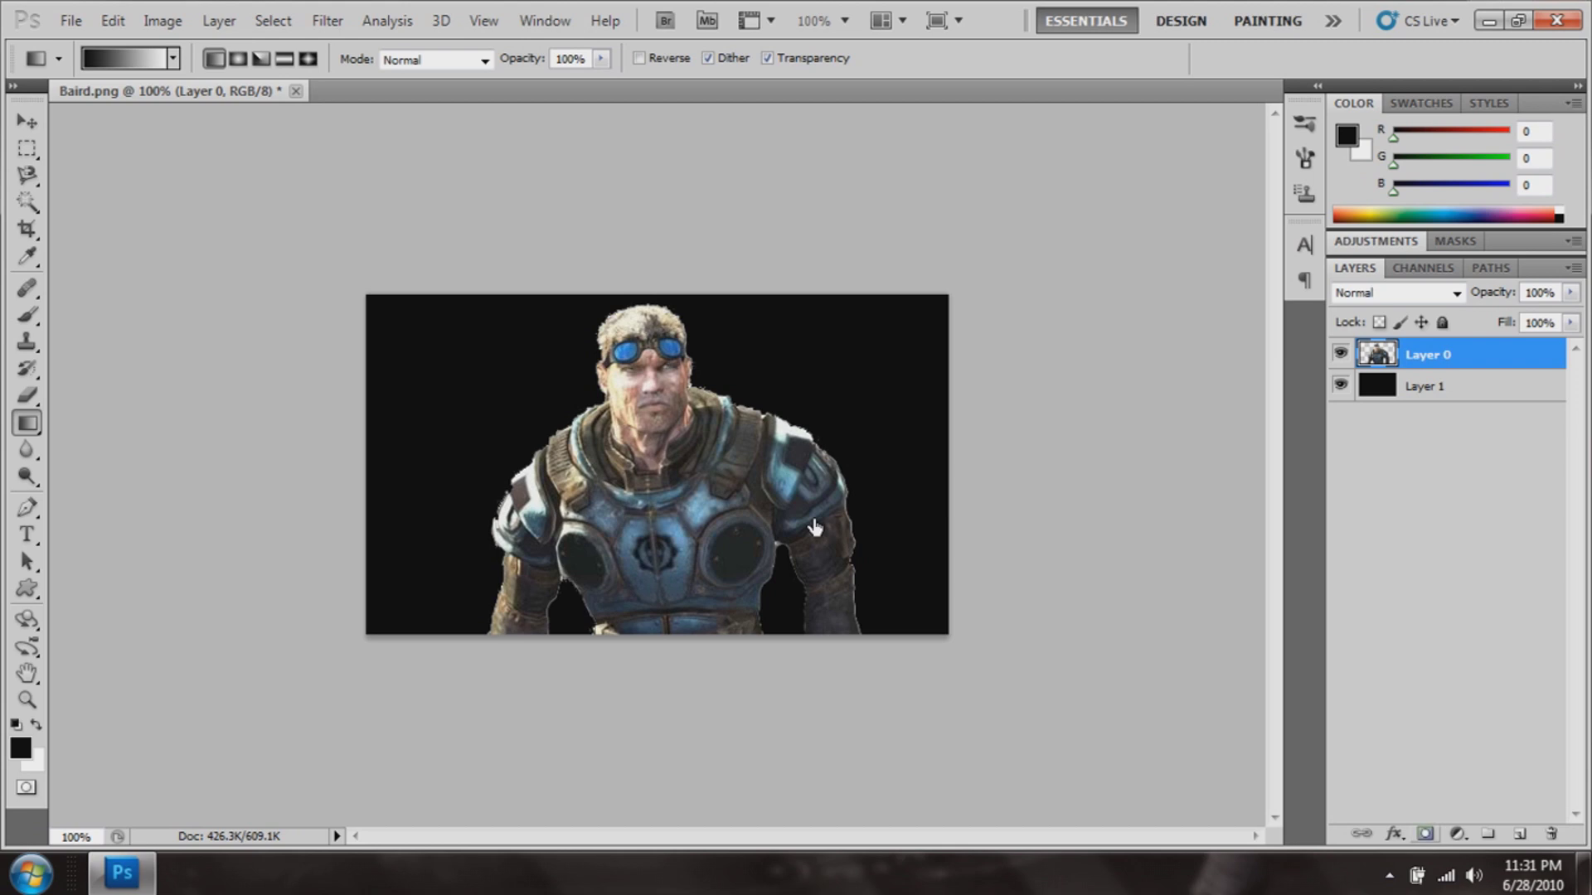
Mask Layer 0 and drag bottom-up black-to-white gradients on it, including a Diamond gradient.
click(1425, 834)
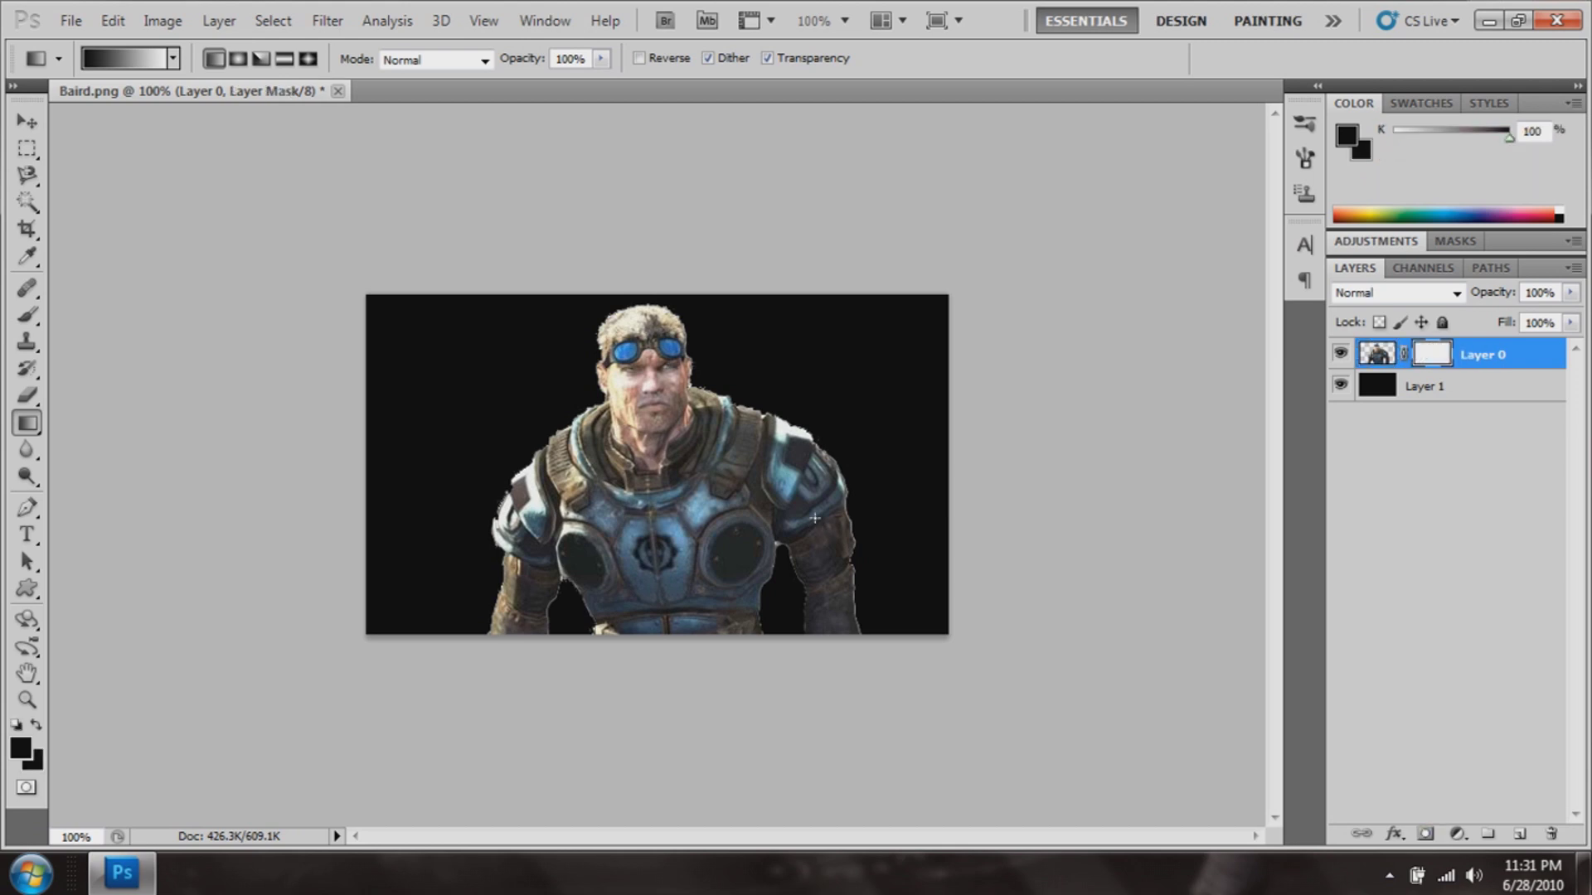
drag(707, 634, 707, 578)
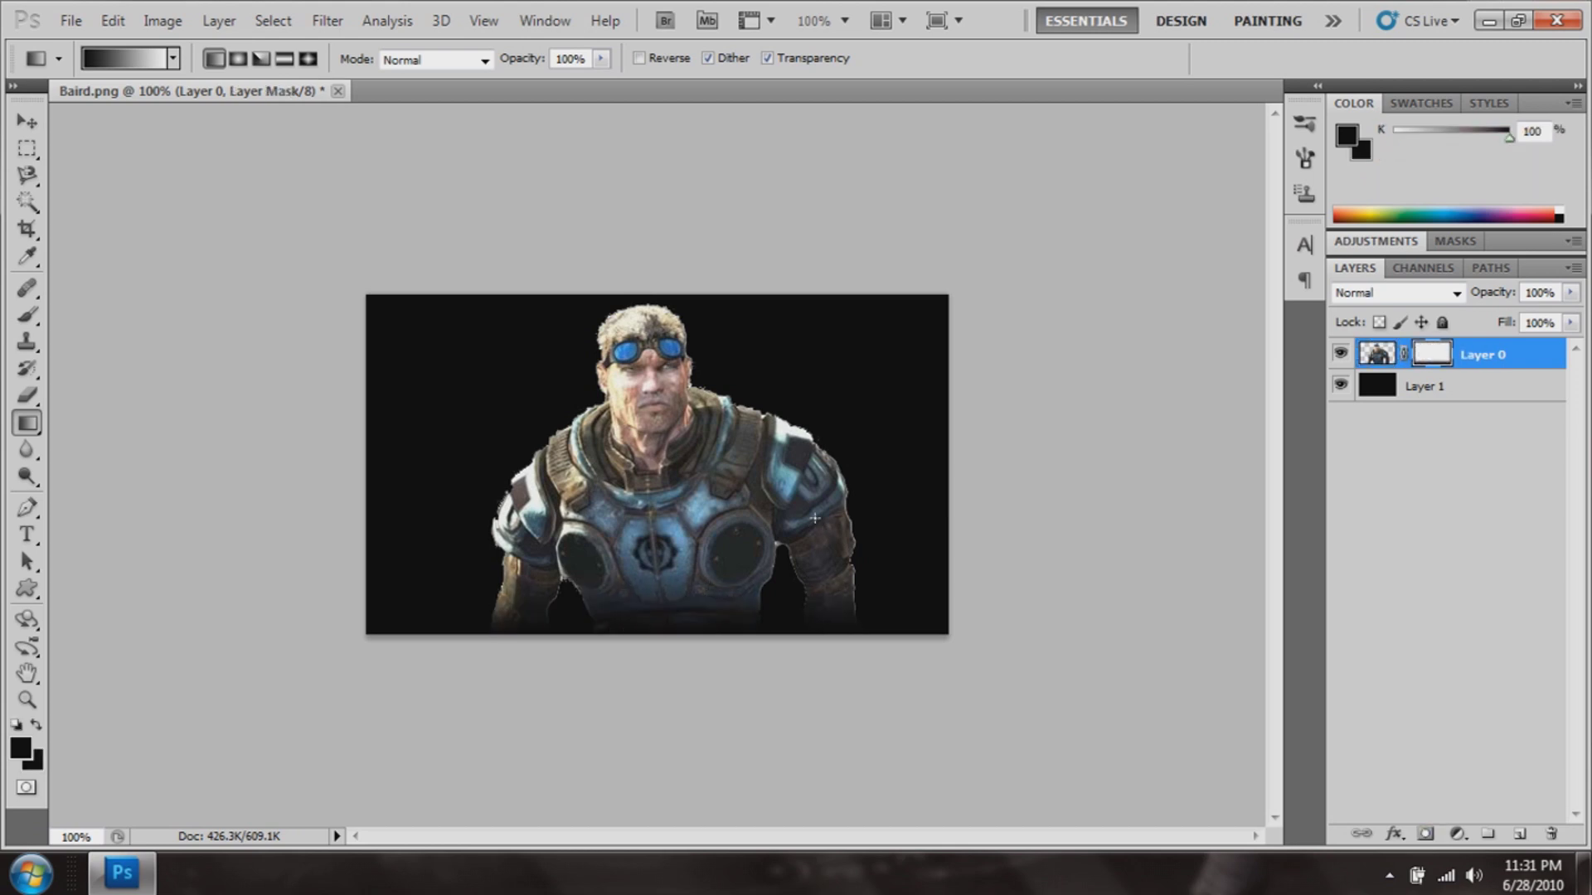
drag(697, 634, 695, 567)
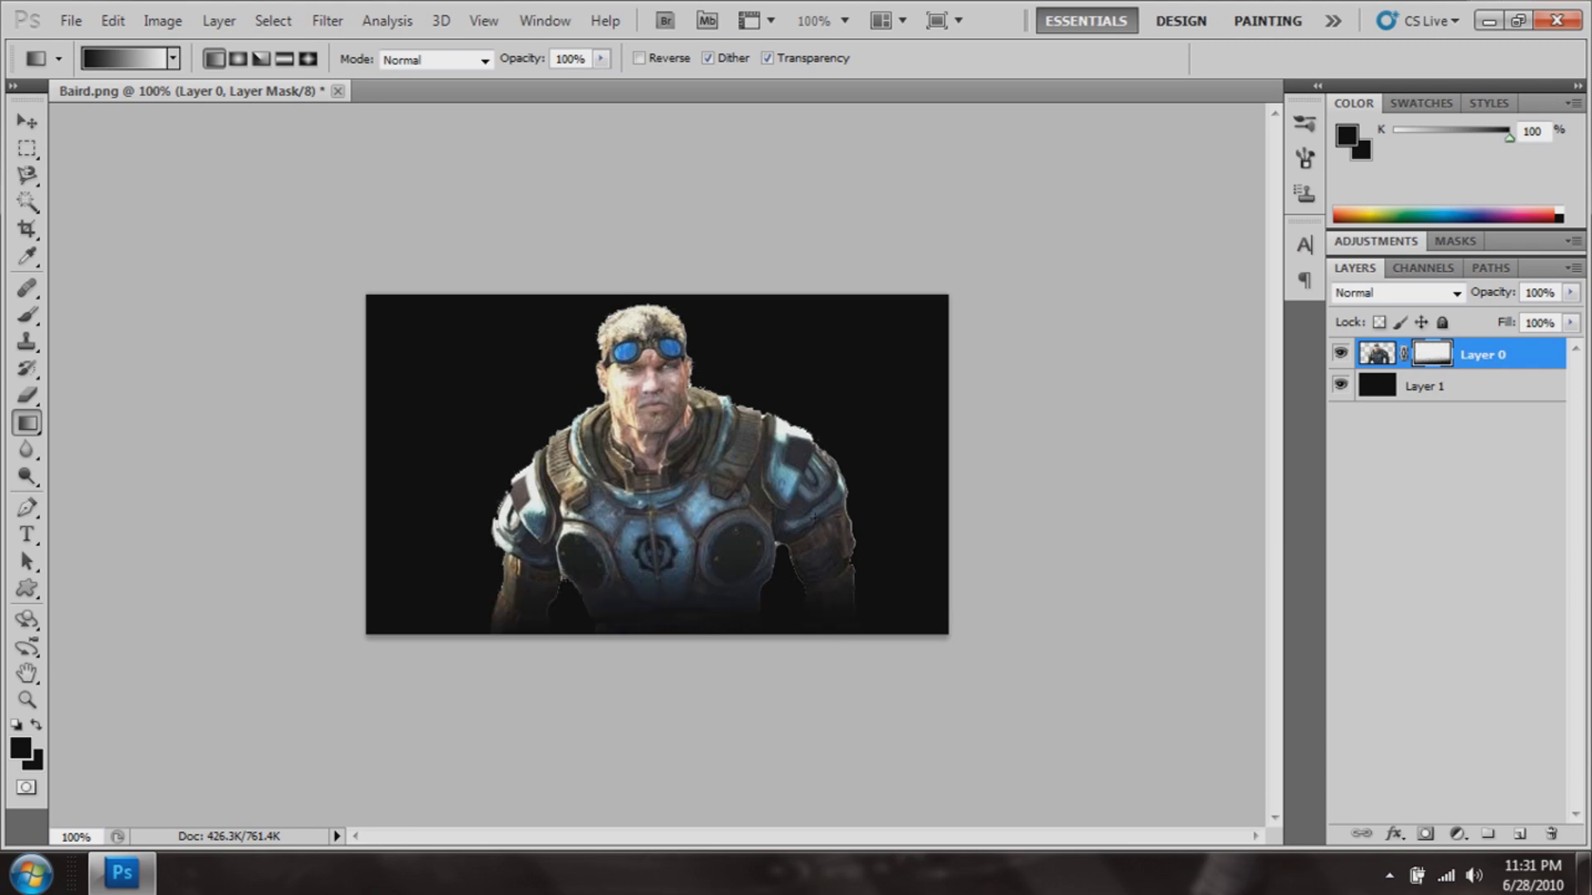
click(307, 58)
drag(693, 632, 685, 431)
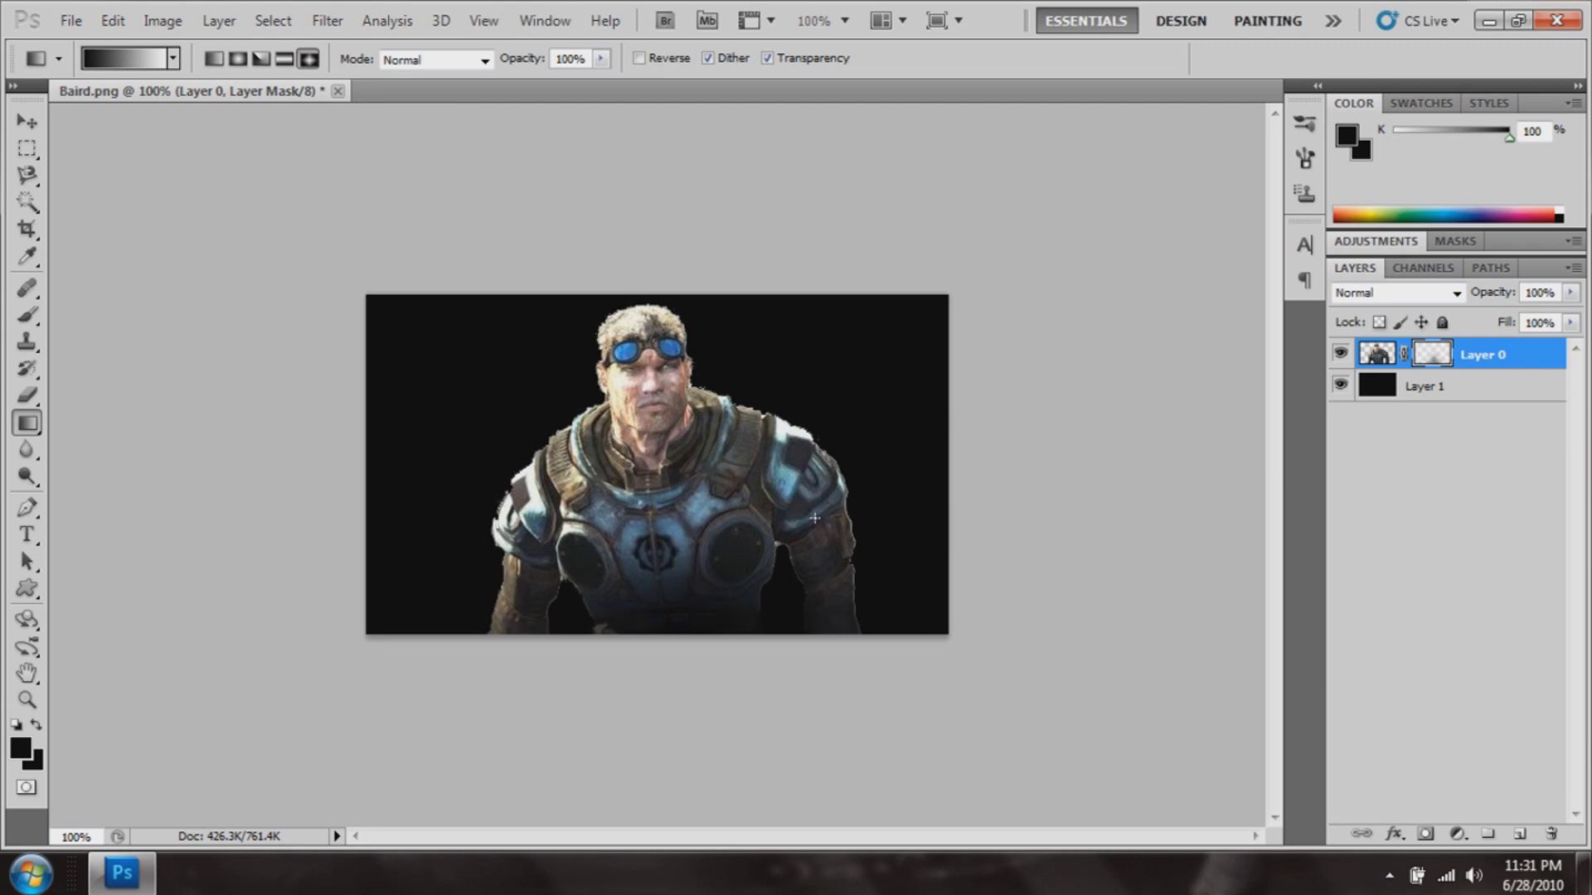
drag(670, 630, 663, 420)
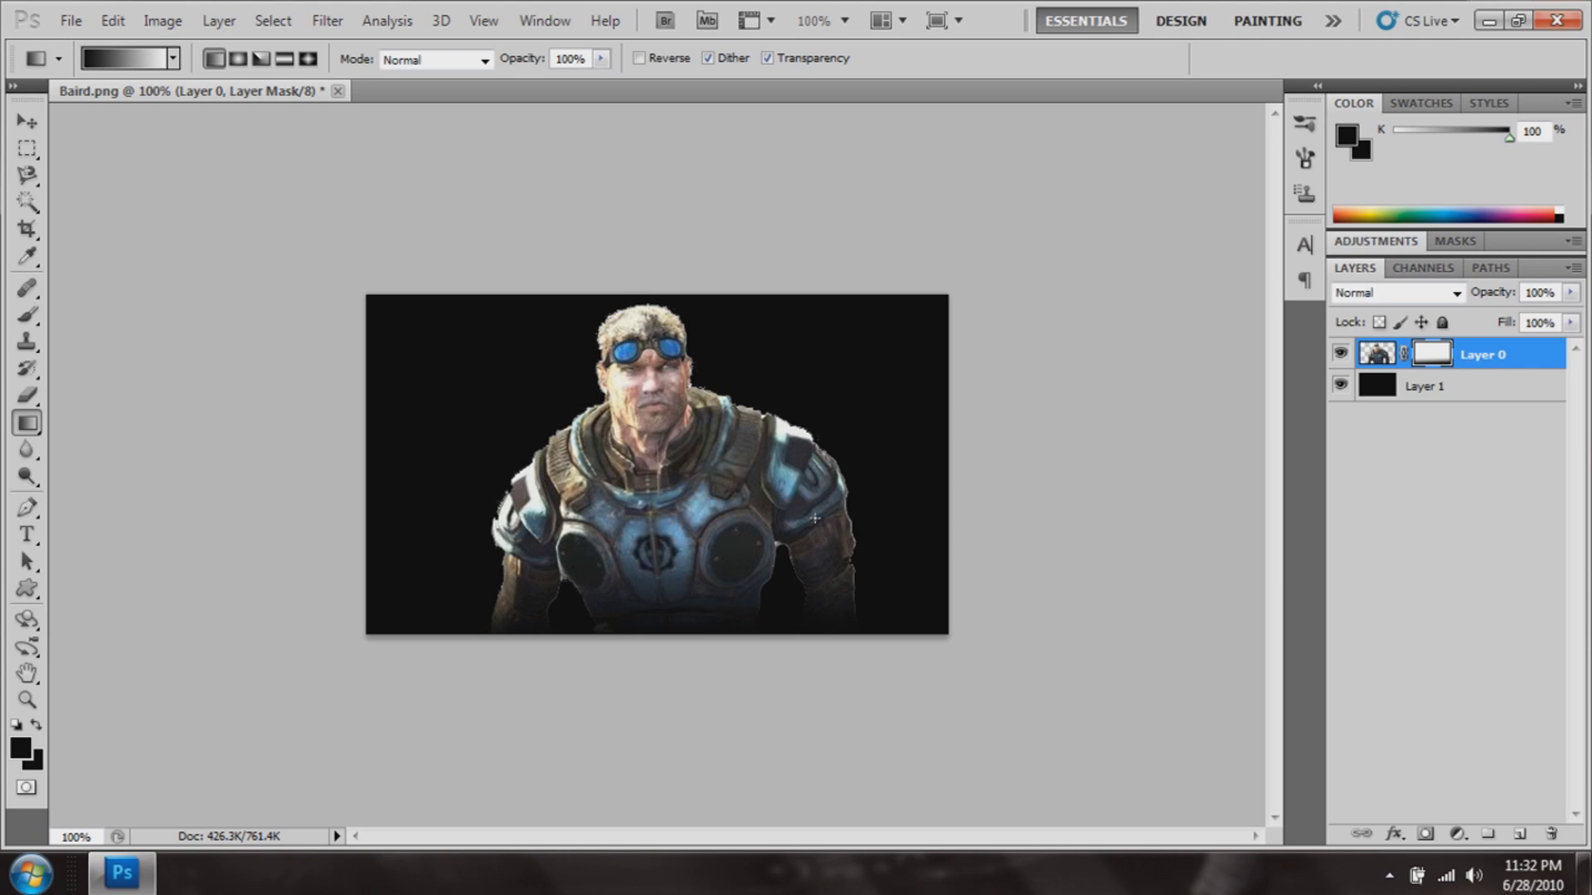
Redraw the mask gradients until the lower left fades to black and the right arm shows.
mouse_move(660, 495)
mouse_down()
mouse_move(657, 448)
mouse_move(661, 486)
mouse_up()
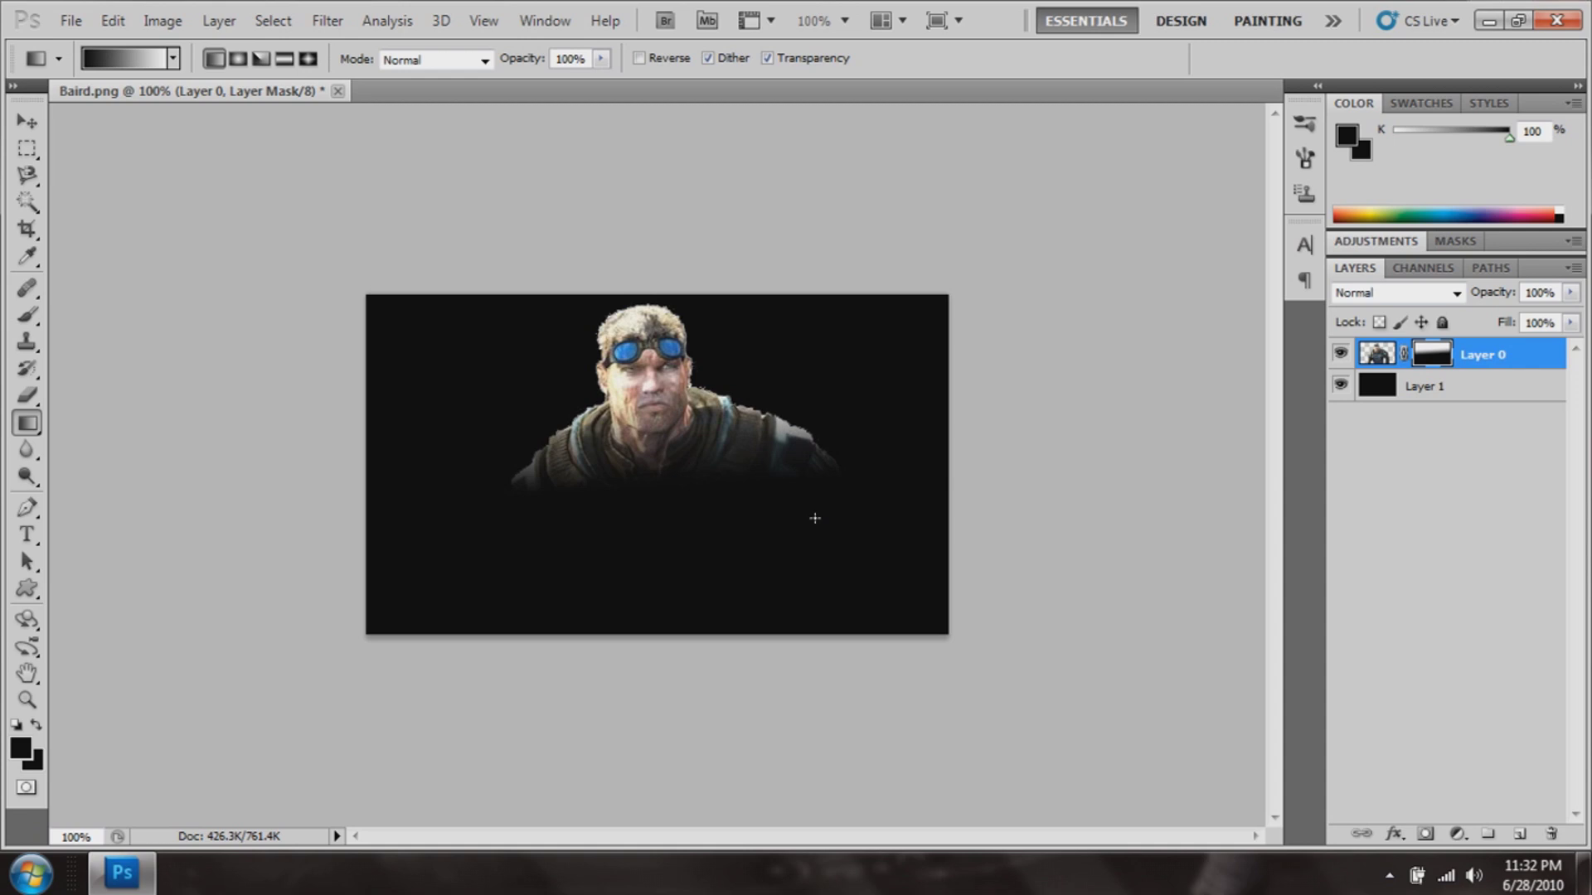
drag(679, 595, 814, 517)
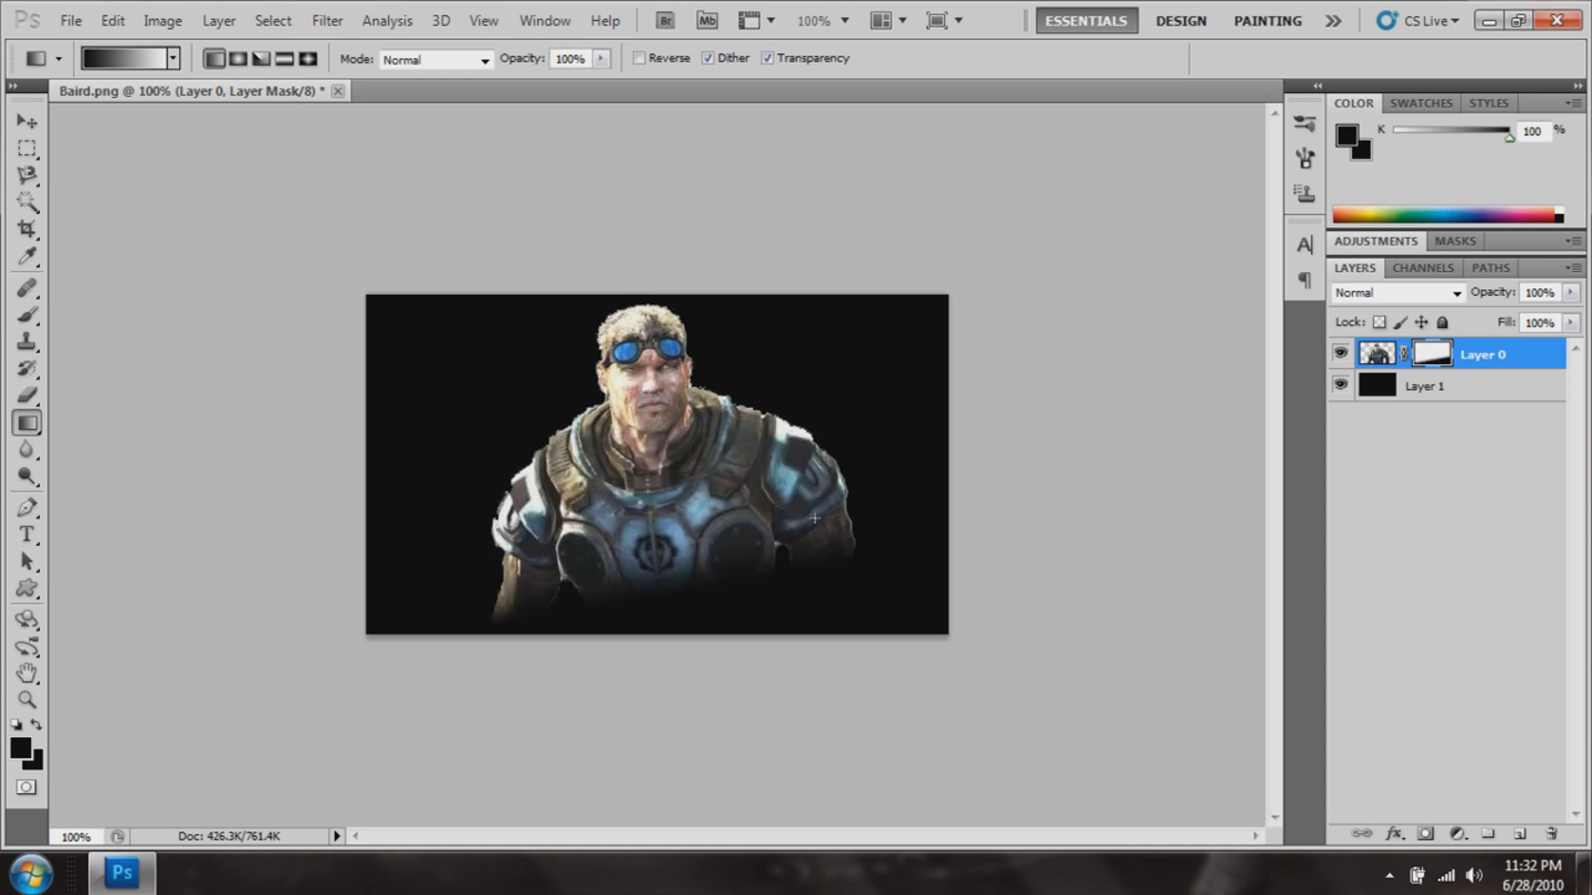
drag(497, 498, 566, 498)
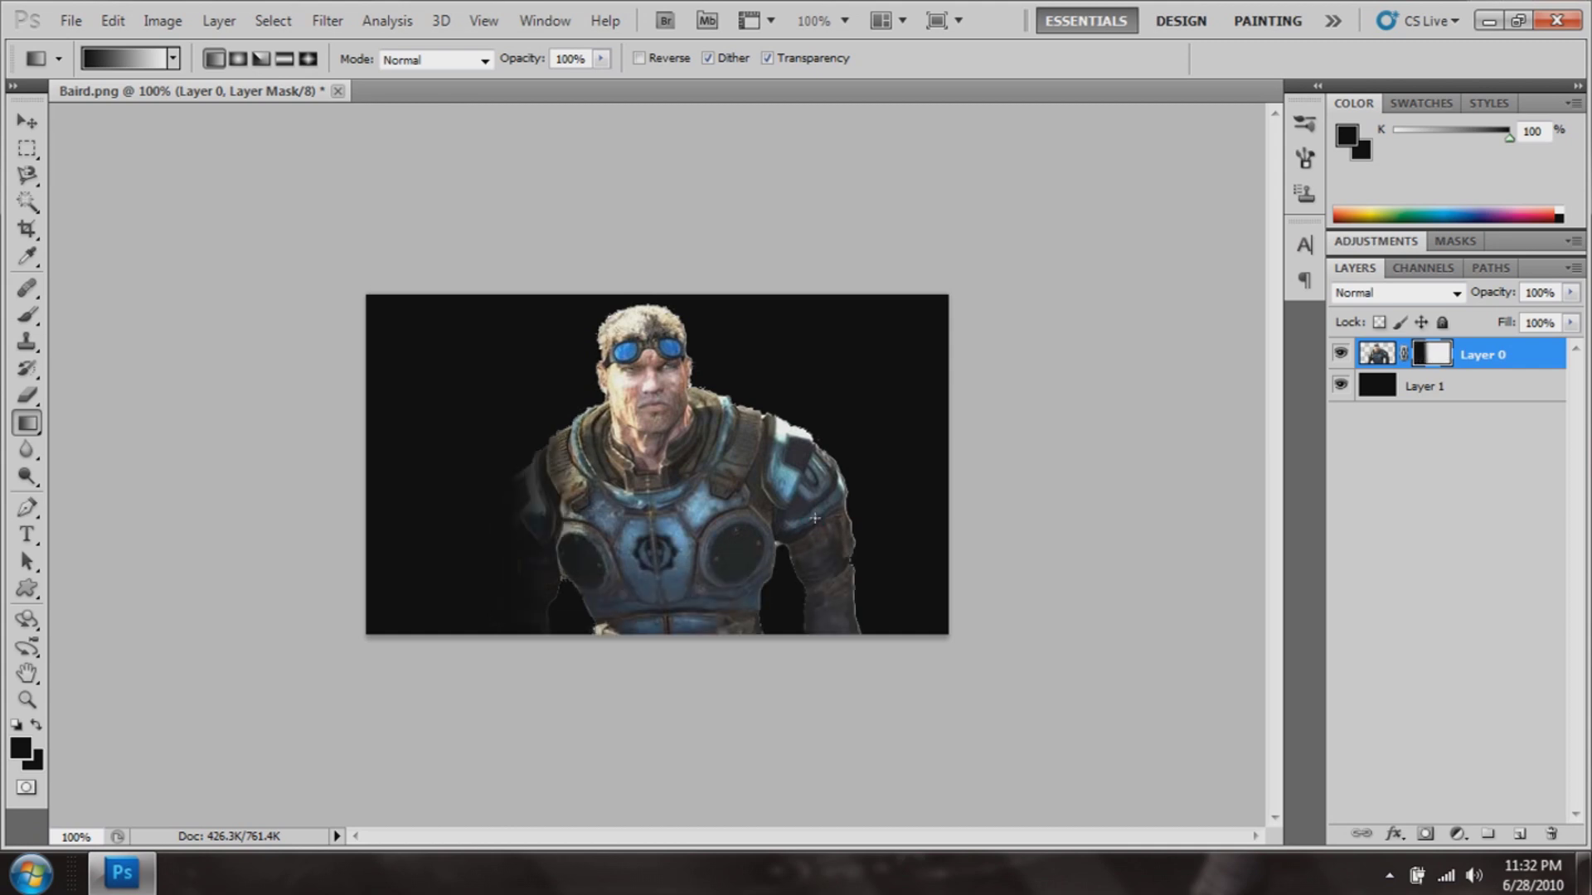
drag(836, 495, 682, 492)
drag(795, 346, 735, 405)
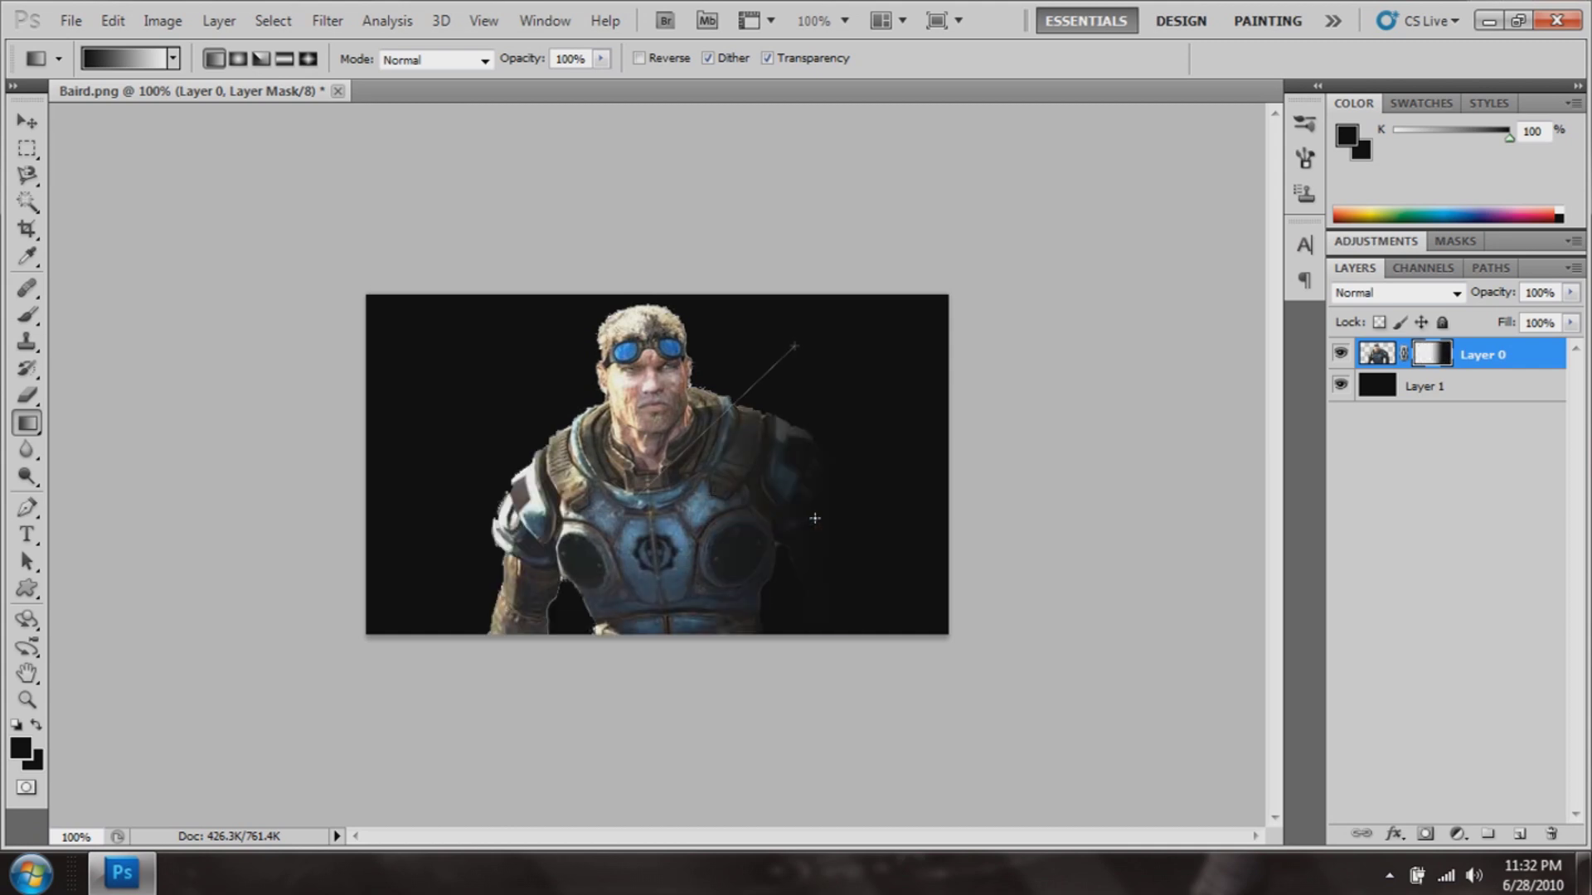
drag(815, 517, 815, 518)
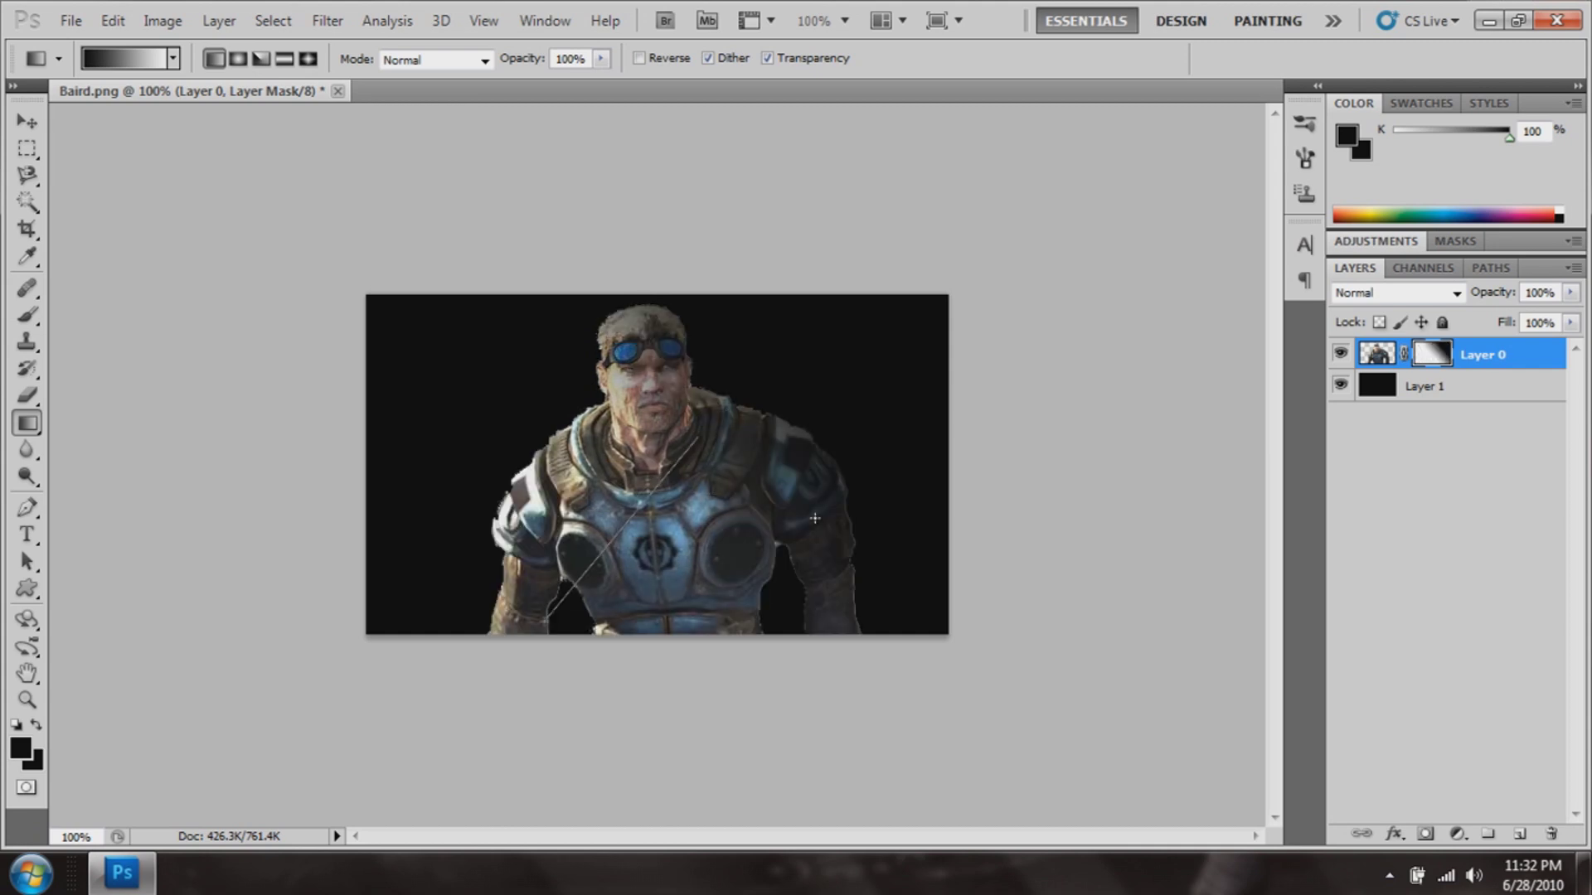
drag(559, 596, 814, 518)
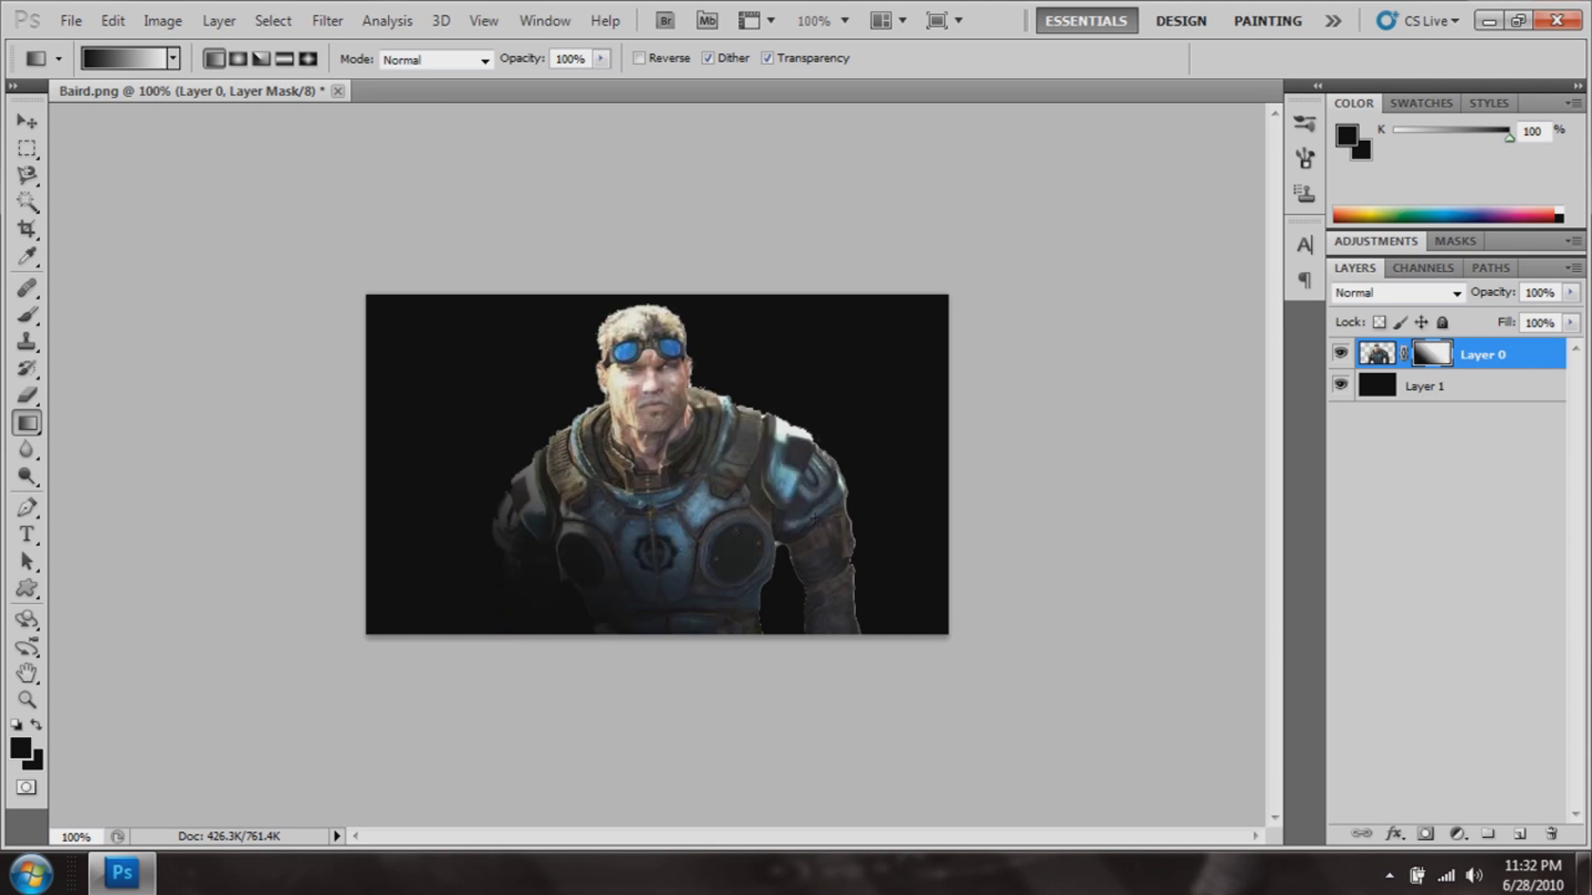
key(v)
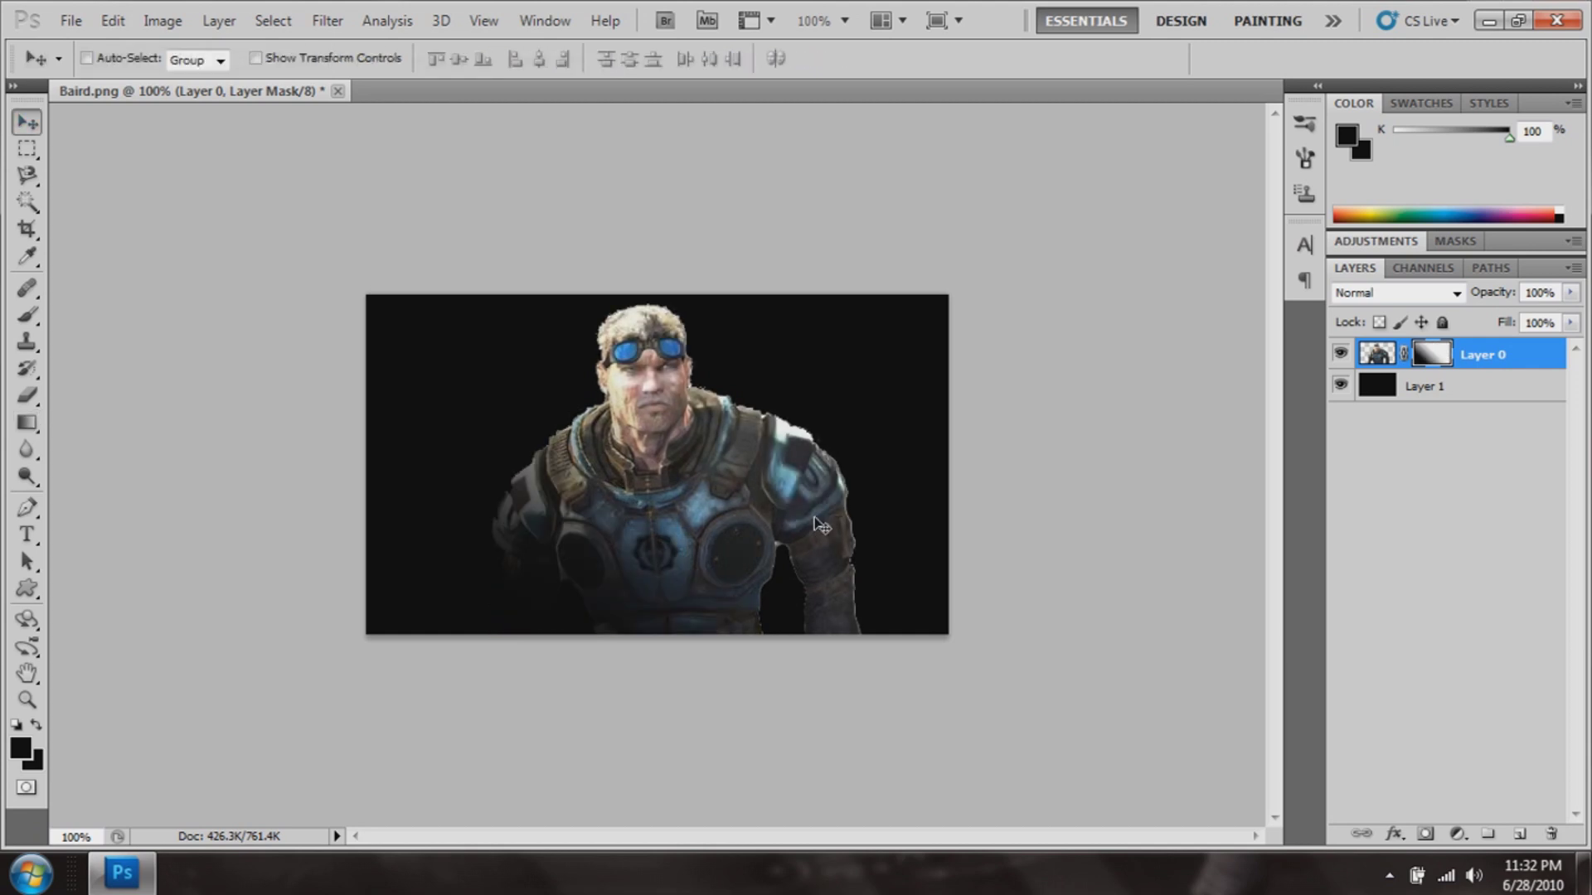